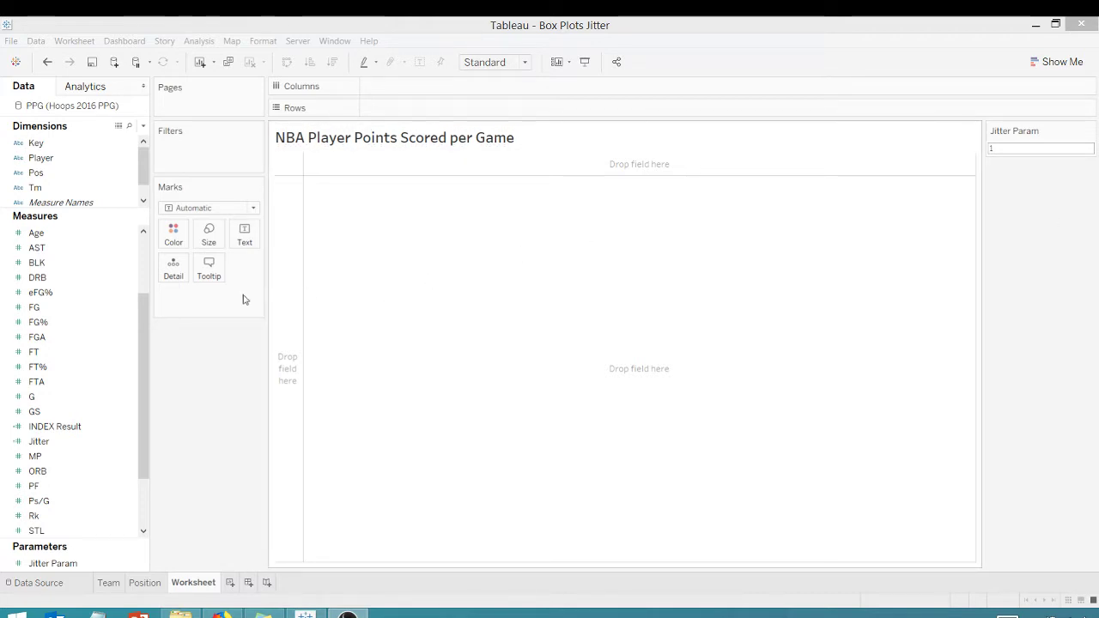
- Plot Ps/G on Rows with Aggregate Measures turned off, so each player is a separate dot
left_click_drag(48, 500, 420, 109)
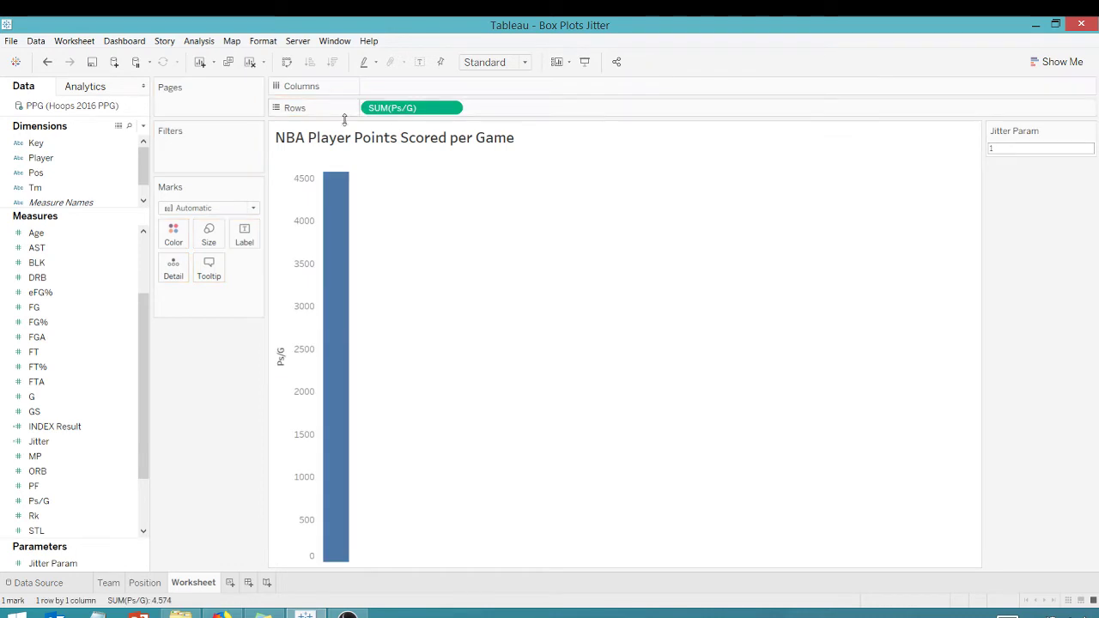
left_click(200, 42)
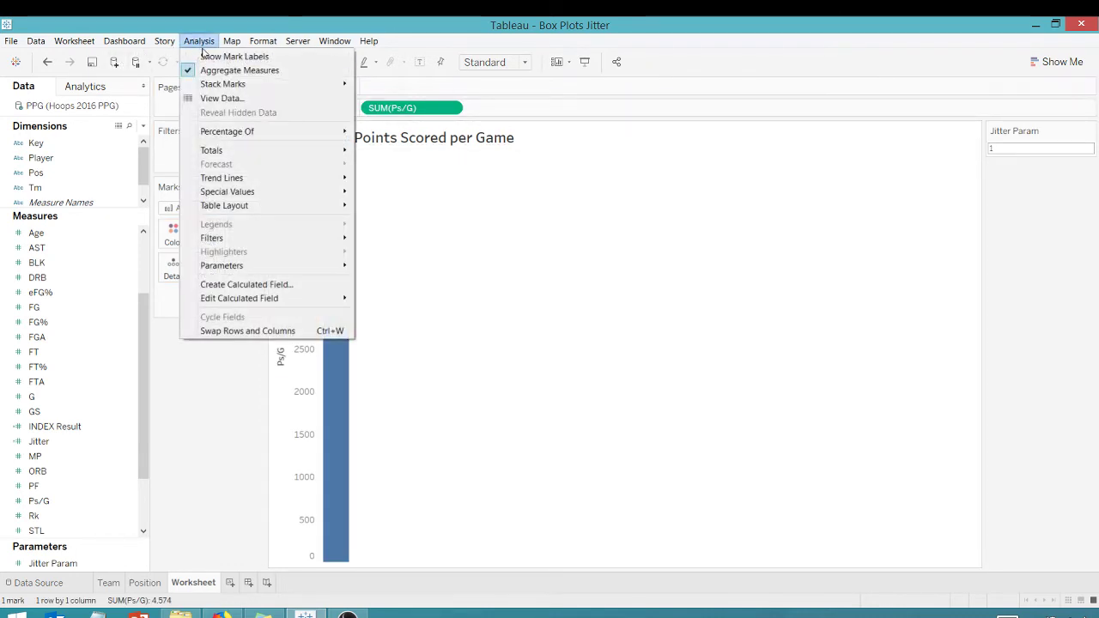
left_click(220, 70)
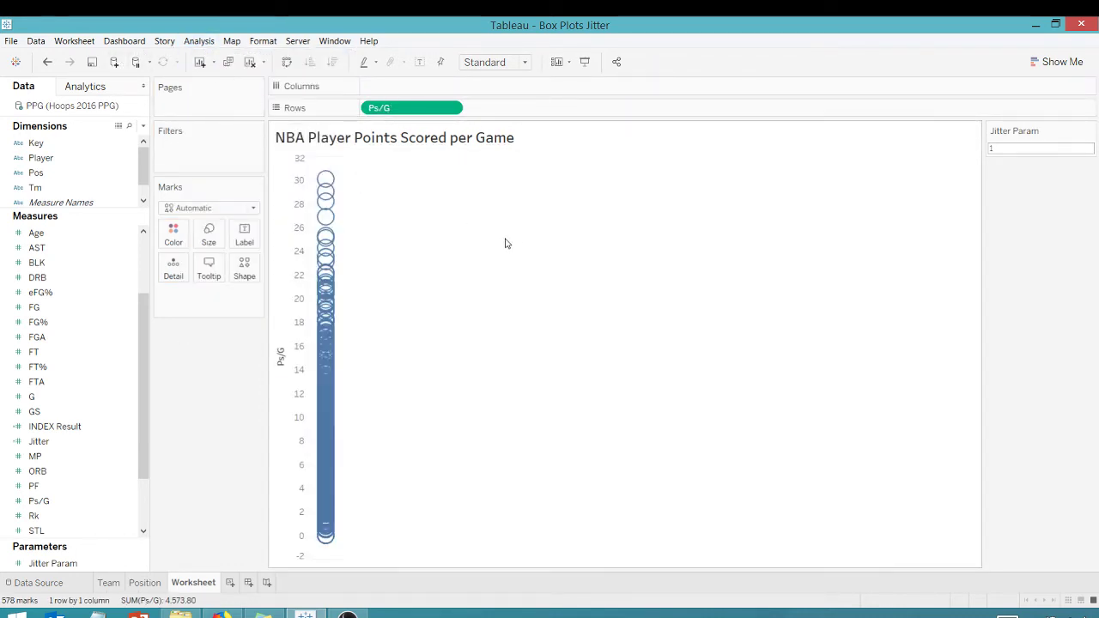
- Add Player to the tooltips and switch the chart to a box-and-whisker plot
left_click_drag(45, 158, 210, 273)
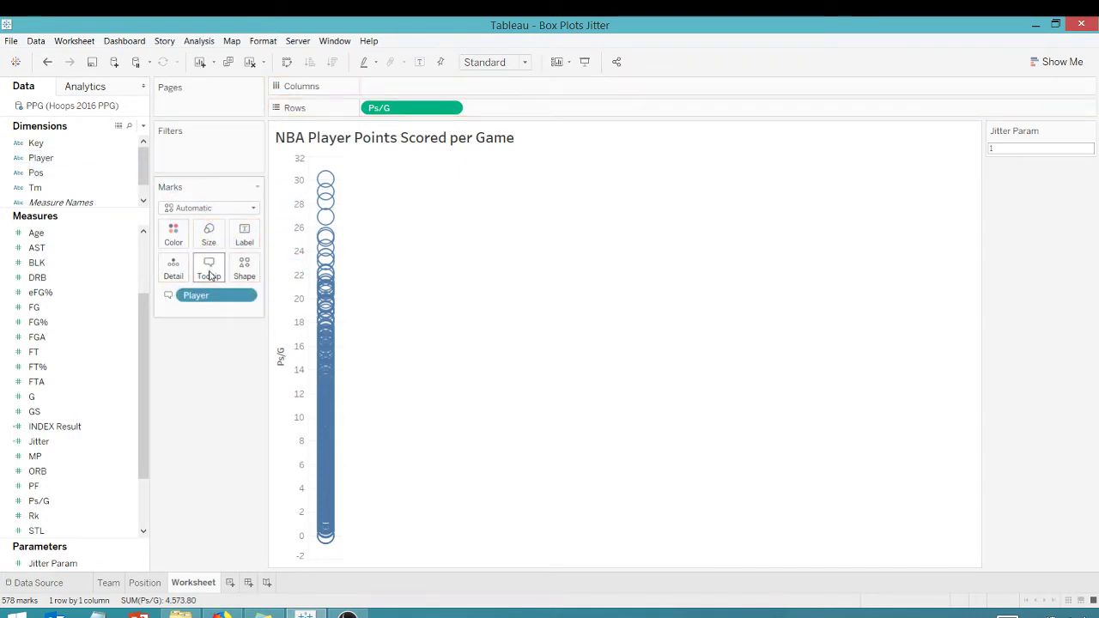
mouse_move(337, 177)
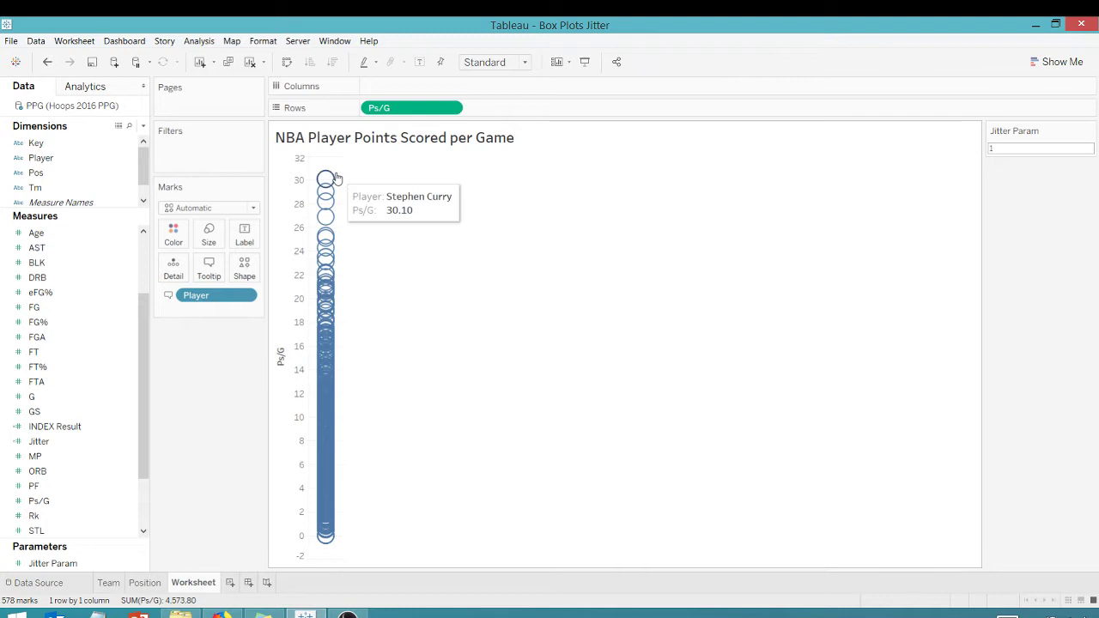
left_click(1061, 64)
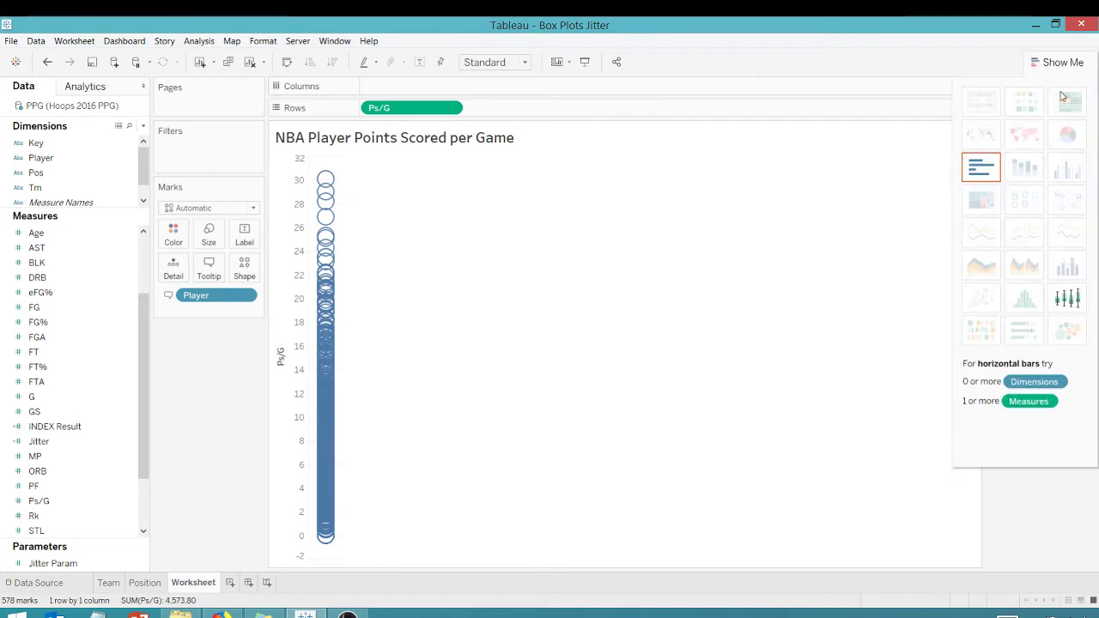
left_click(1066, 298)
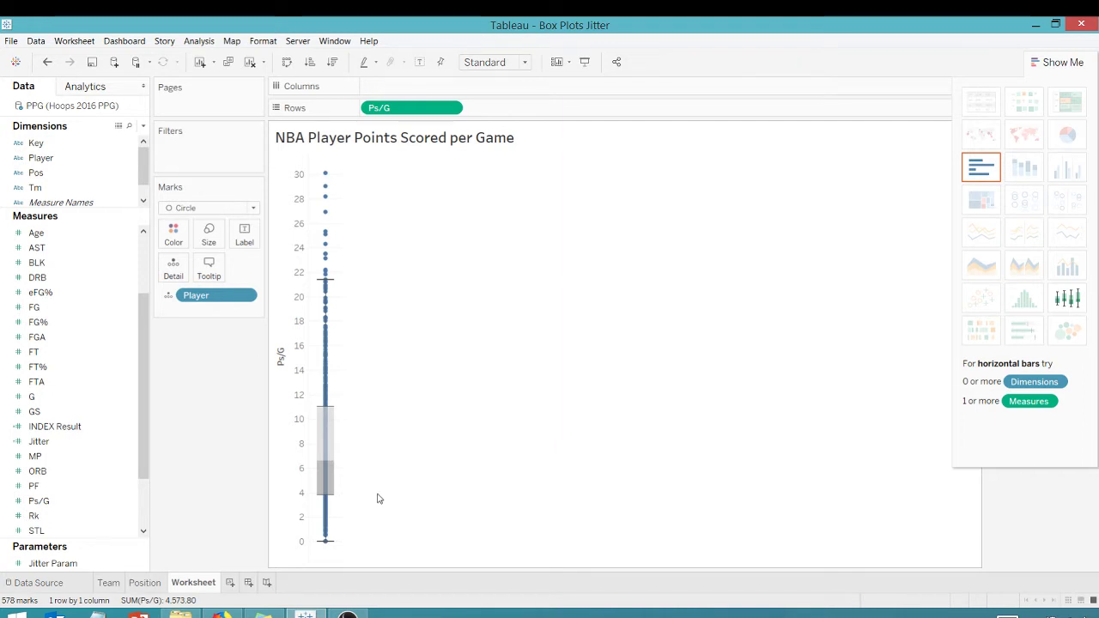
mouse_move(331, 544)
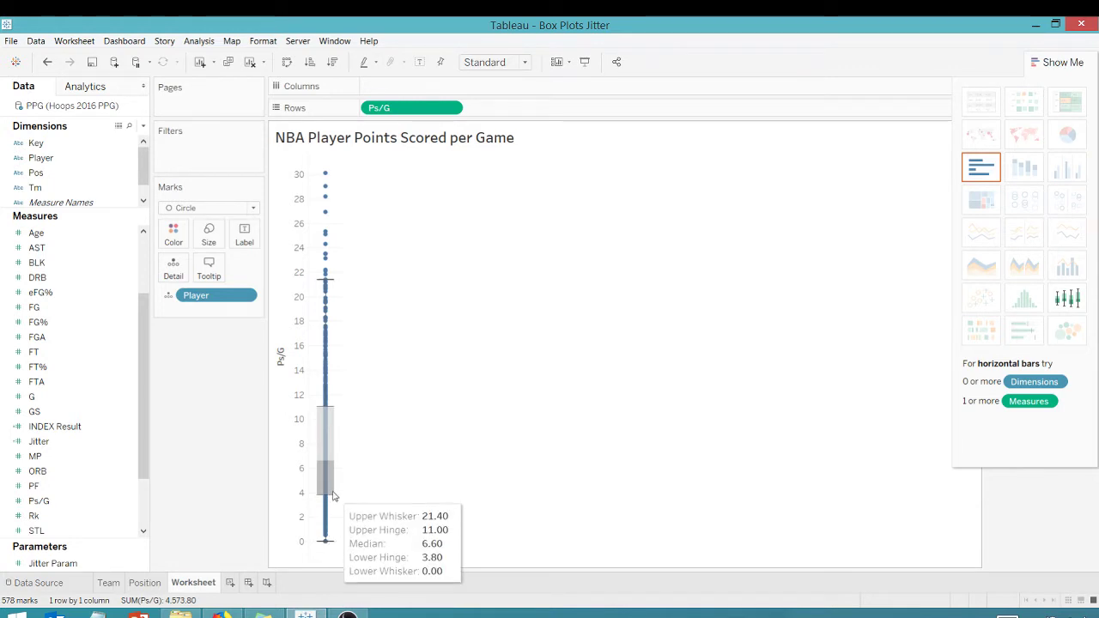
mouse_move(328, 508)
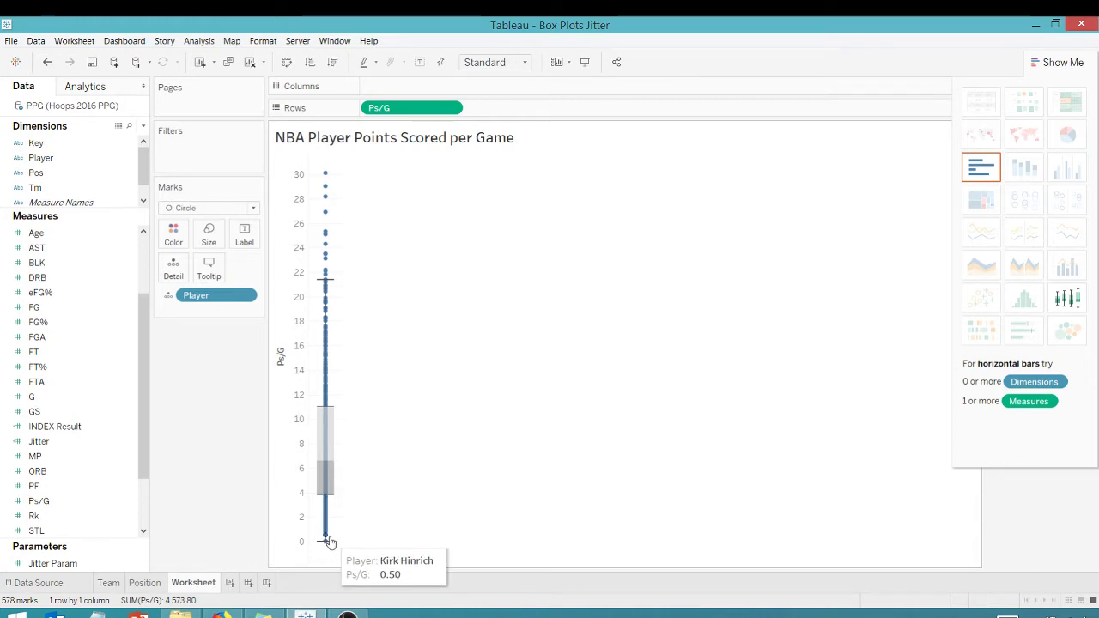
mouse_move(333, 412)
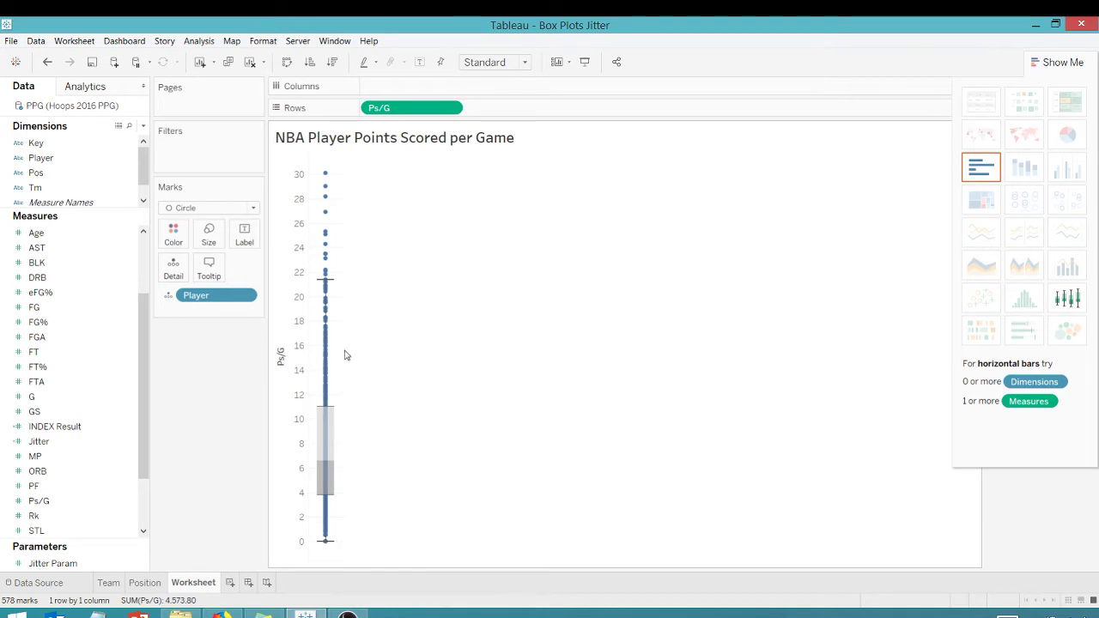
mouse_move(331, 282)
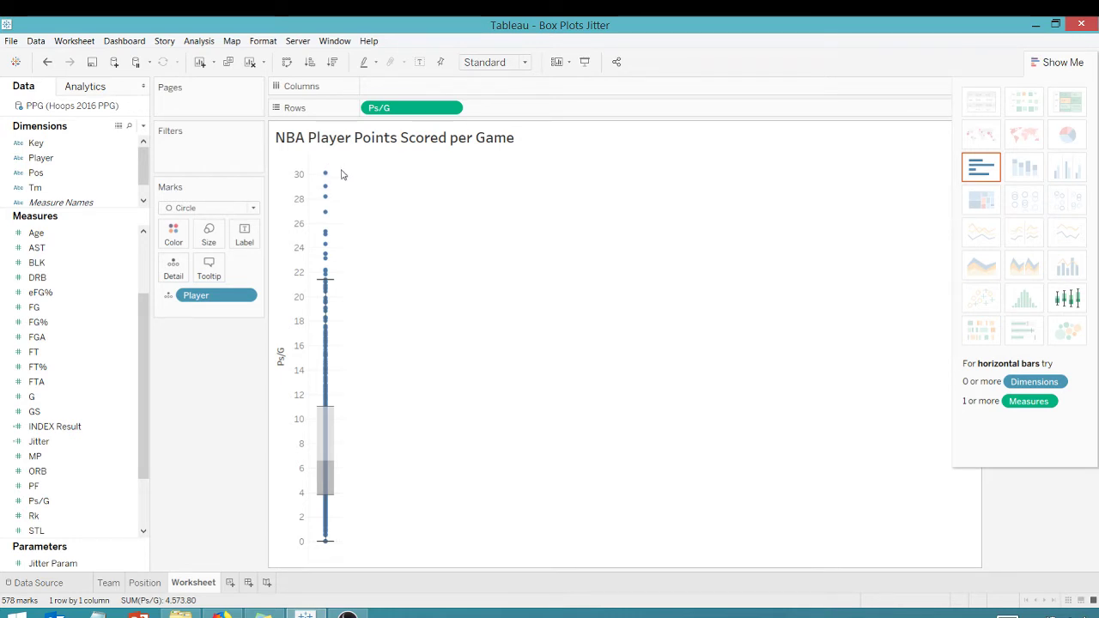
mouse_move(326, 176)
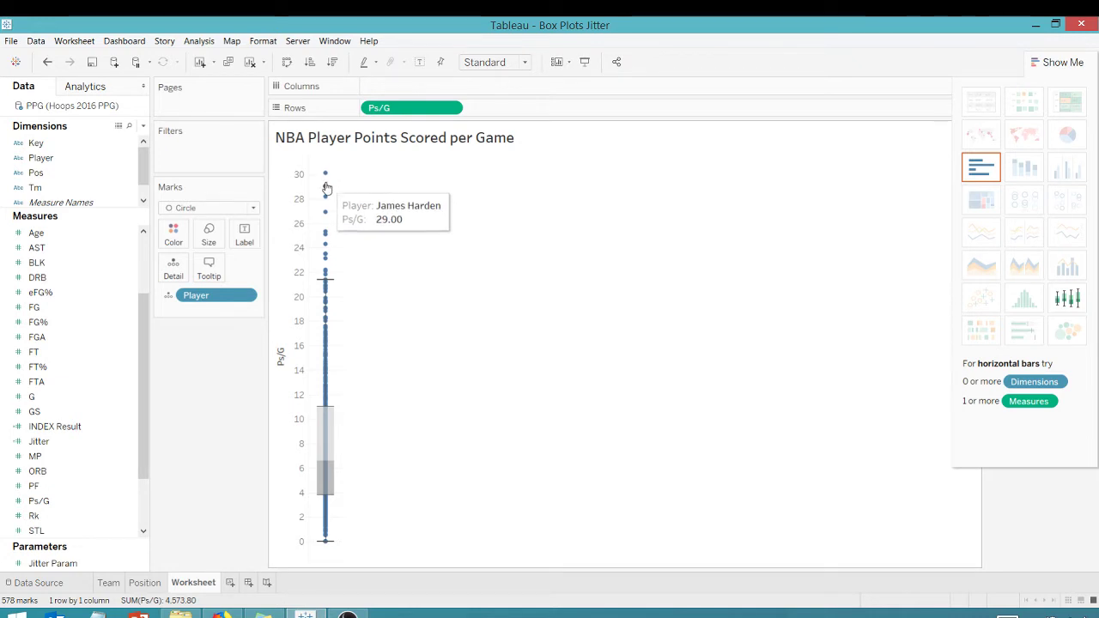
mouse_move(327, 199)
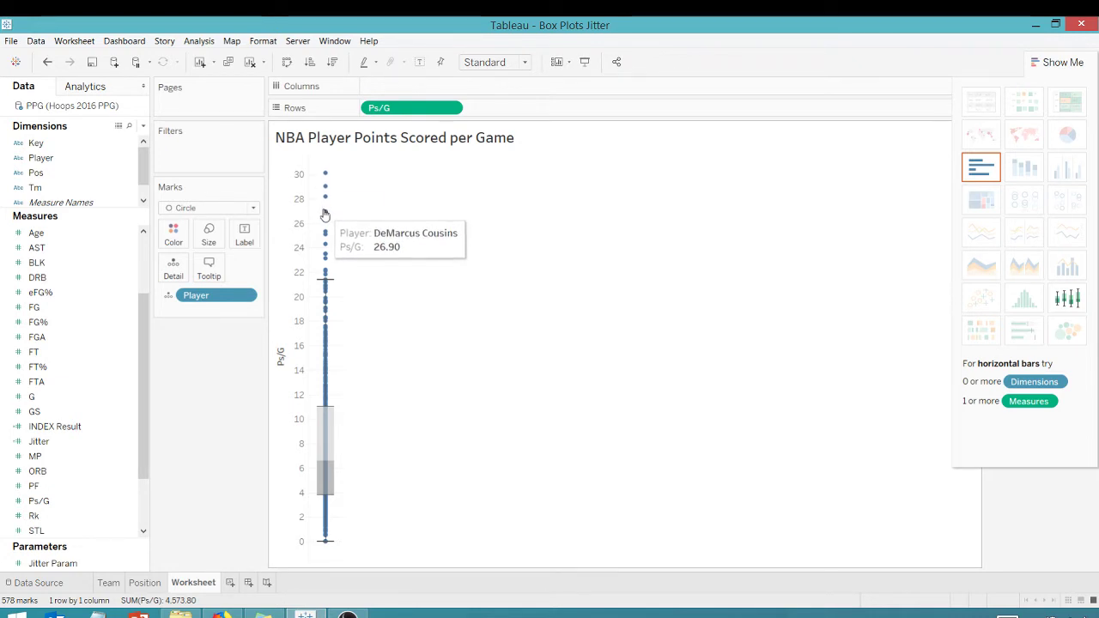
mouse_move(327, 248)
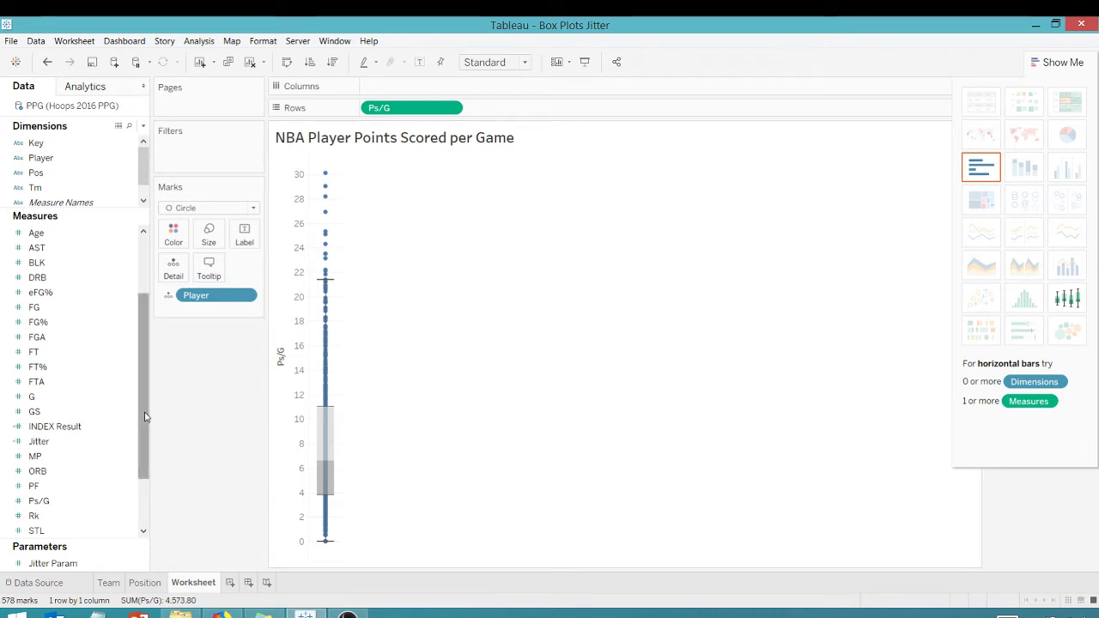
- Review the Jitter Param settings (integer, current value 1) and confirm them
left_click_drag(141, 413, 138, 473)
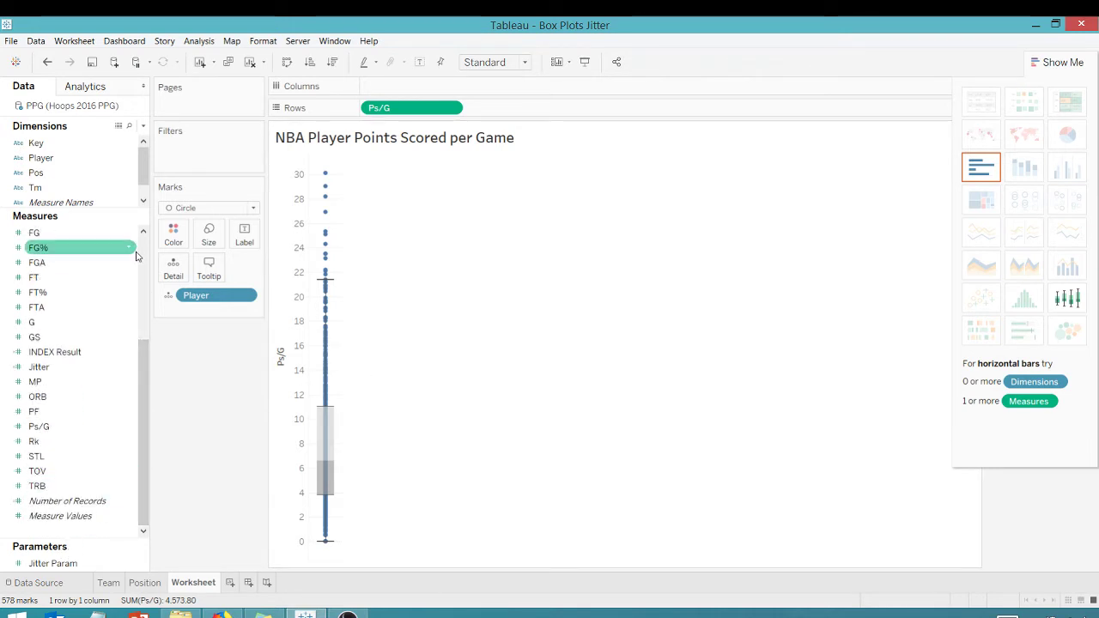
left_click(143, 127)
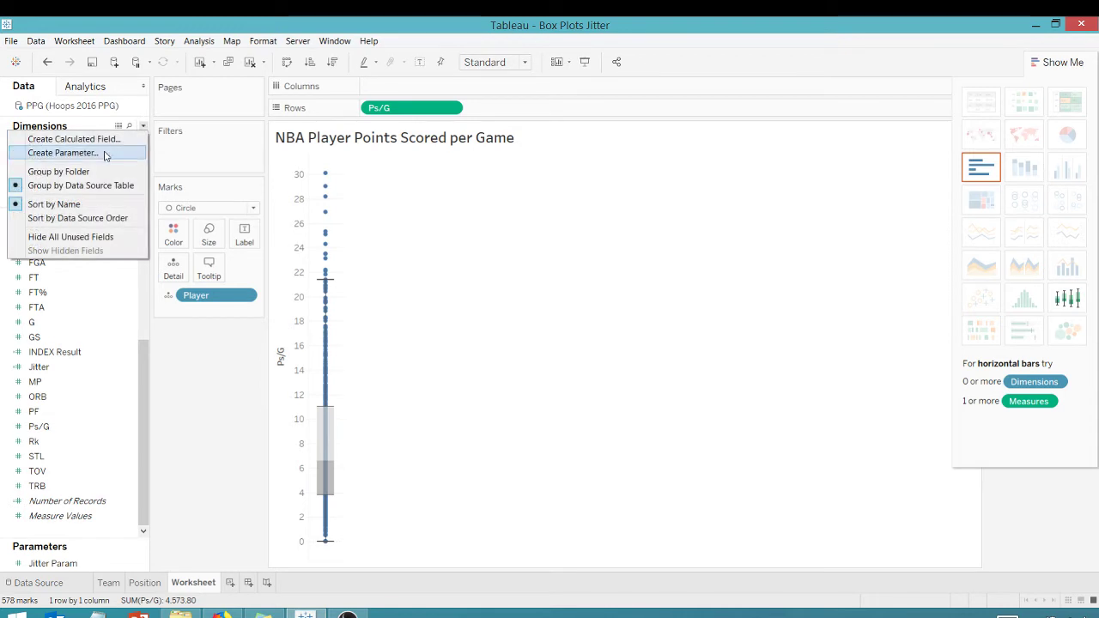
left_click(190, 387)
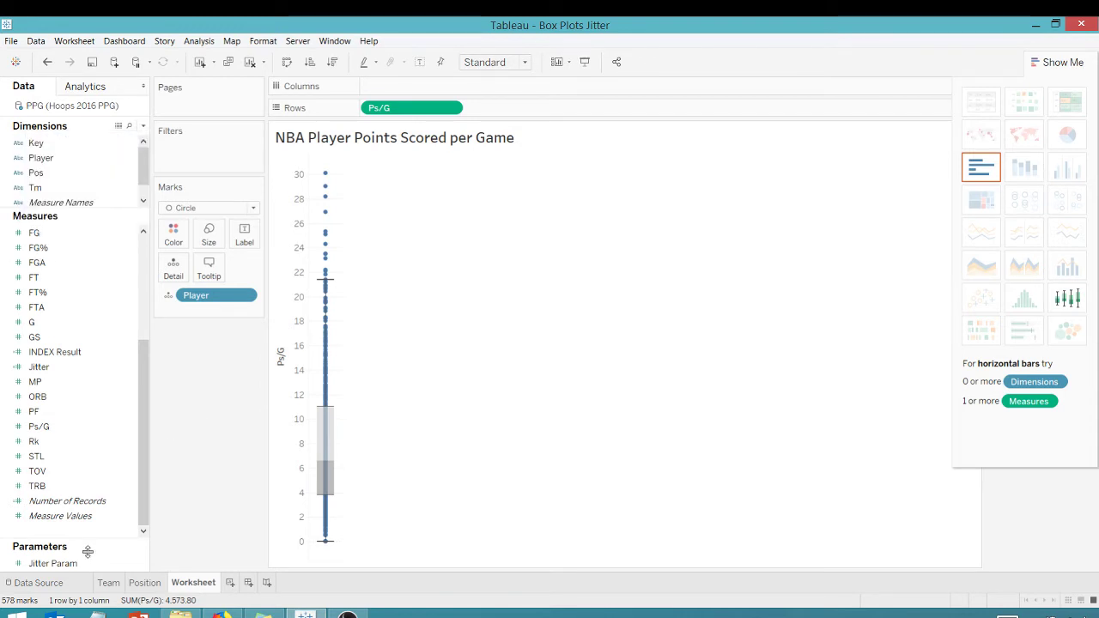
right_click(56, 563)
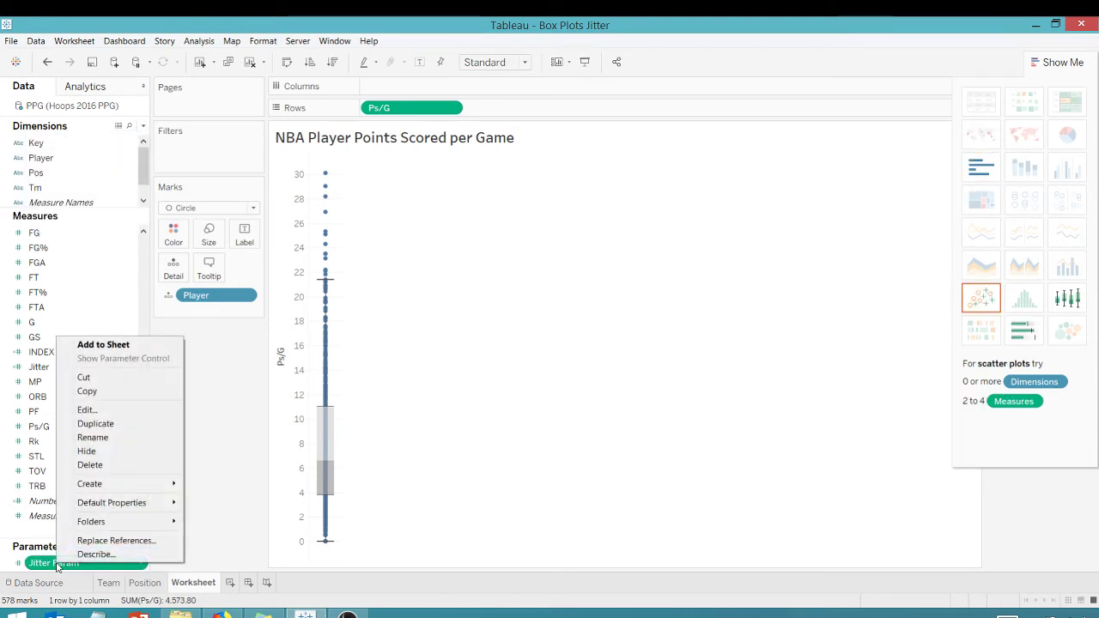
left_click(87, 410)
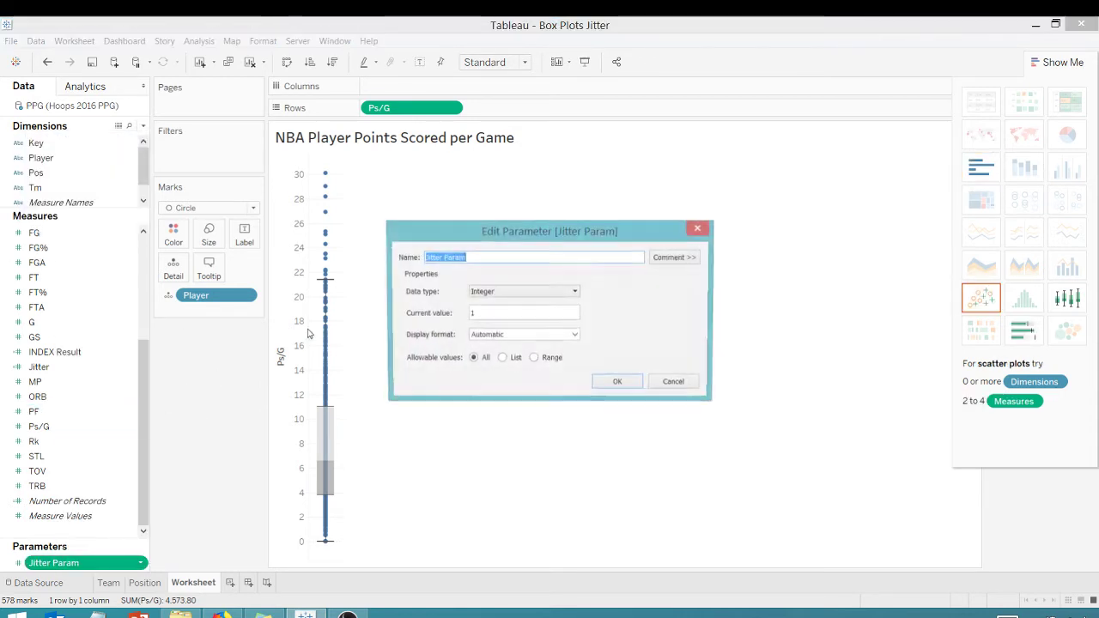
left_click(474, 257)
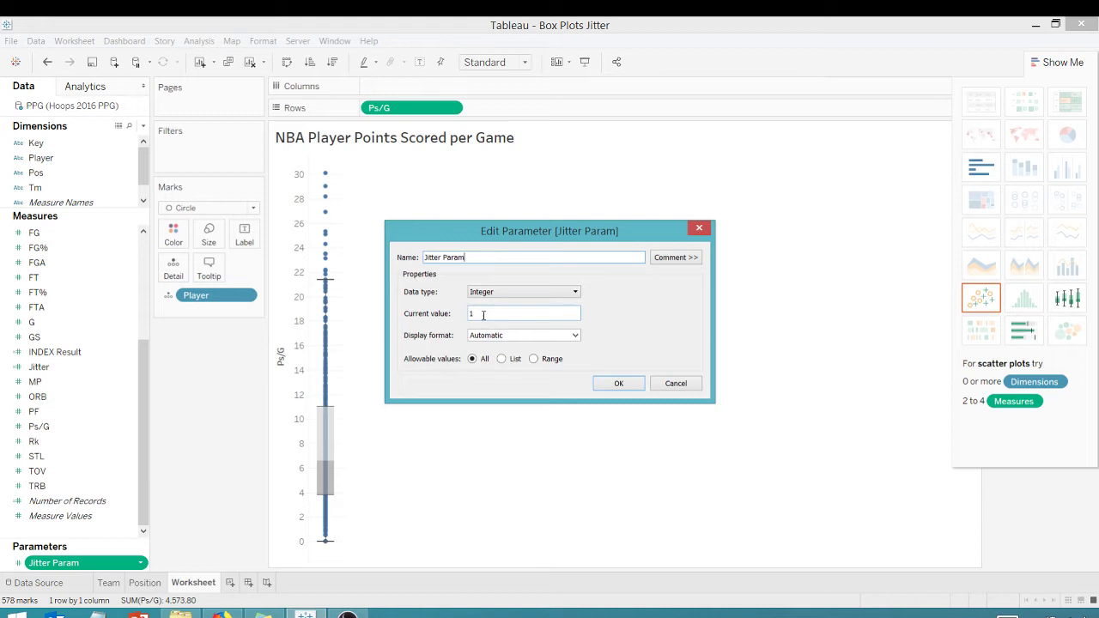
left_click(620, 383)
- Hide the Show Me panel so the Jitter Param control, set to 1, shows beside the chart
right_click(71, 563)
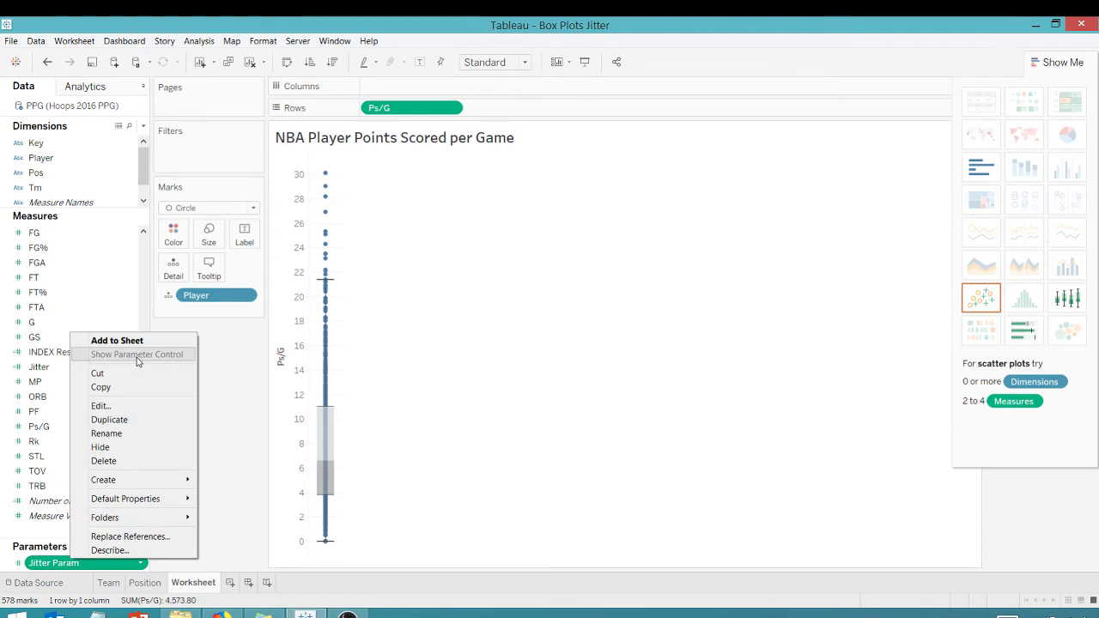
left_click(254, 351)
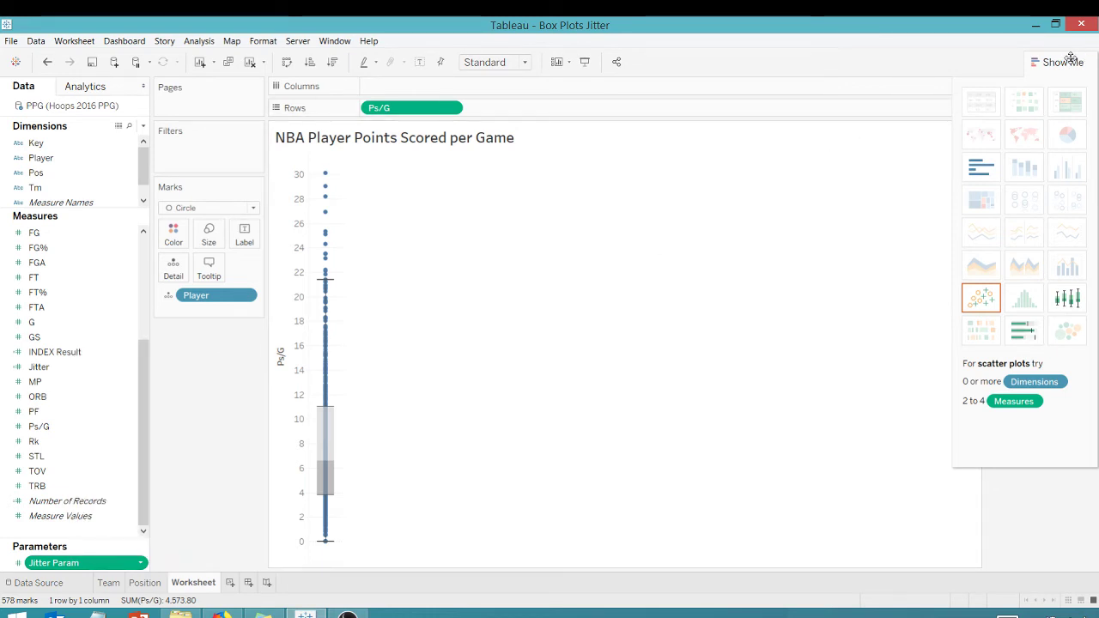
left_click(1070, 60)
left_click(1018, 149)
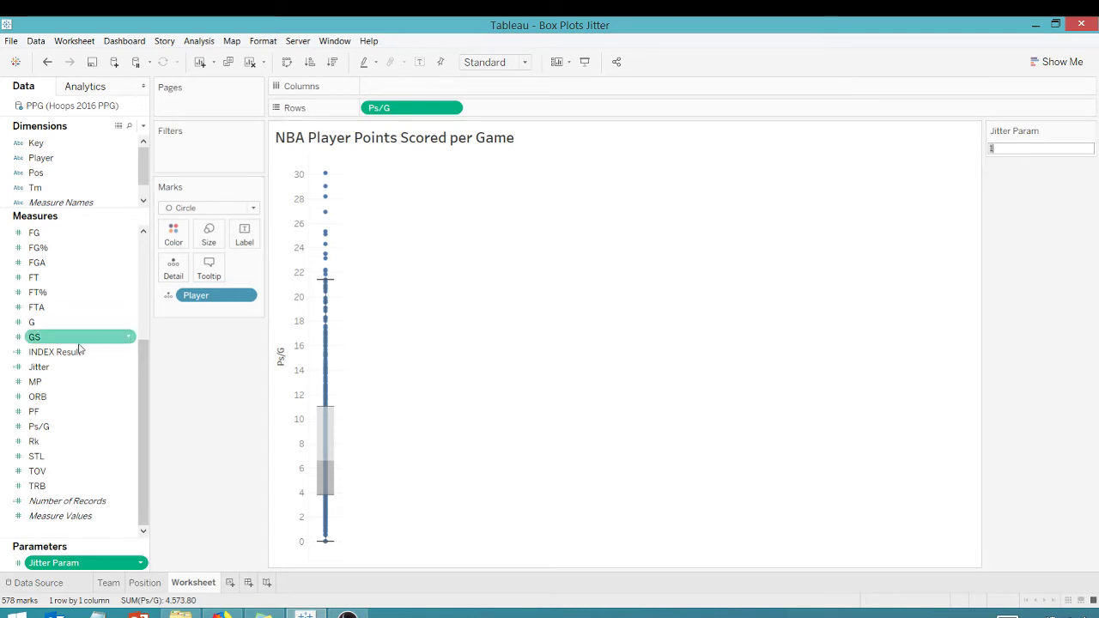
left_click(143, 126)
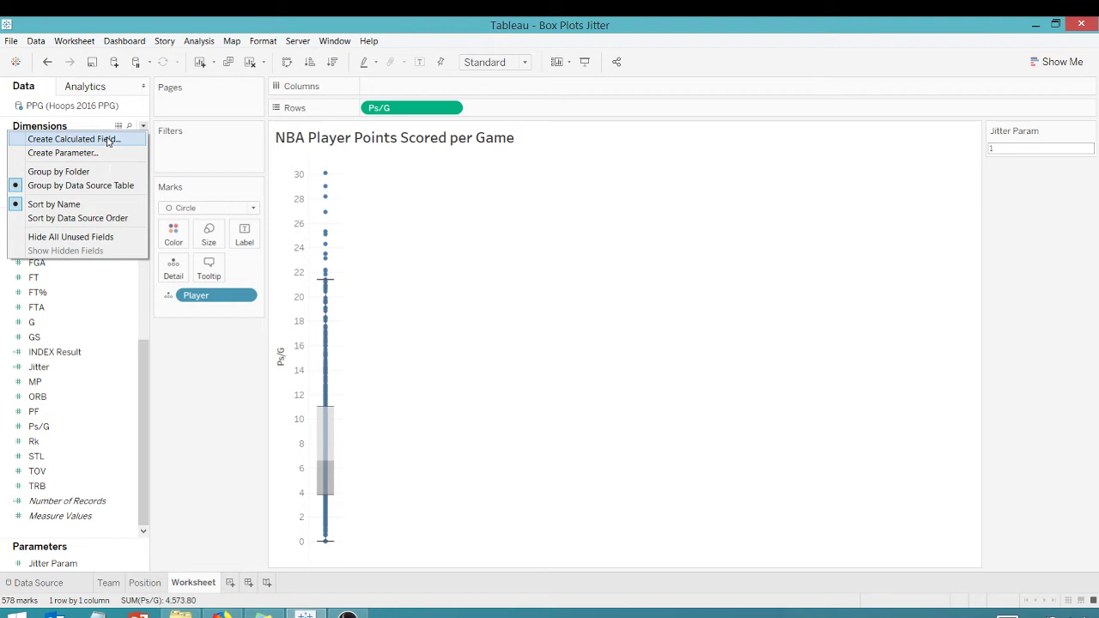
left_click(209, 408)
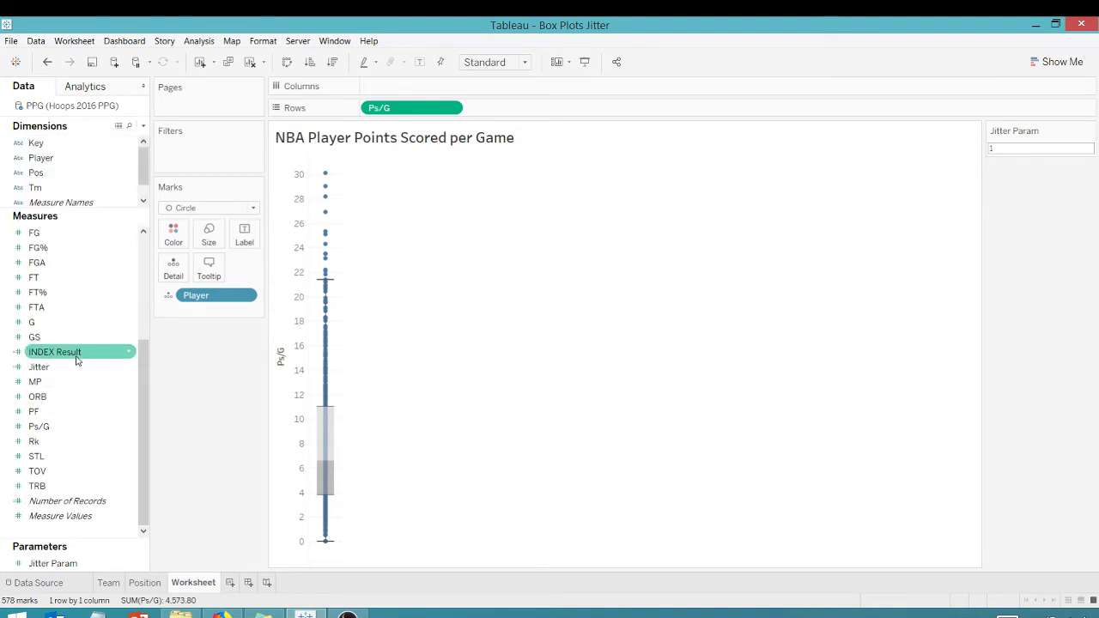
right_click(42, 368)
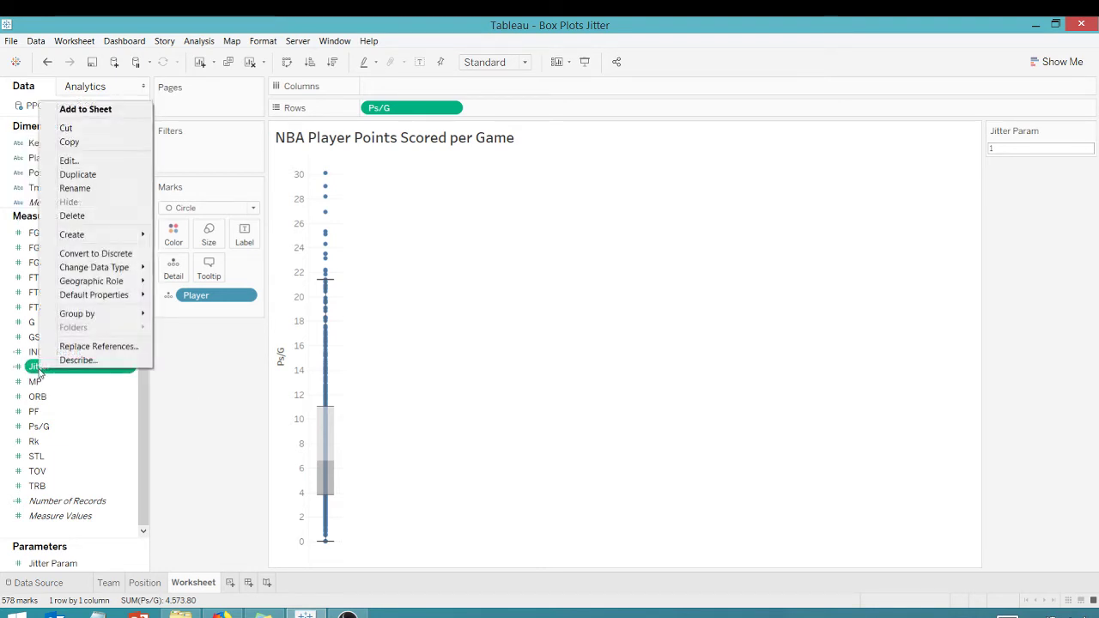
left_click(82, 163)
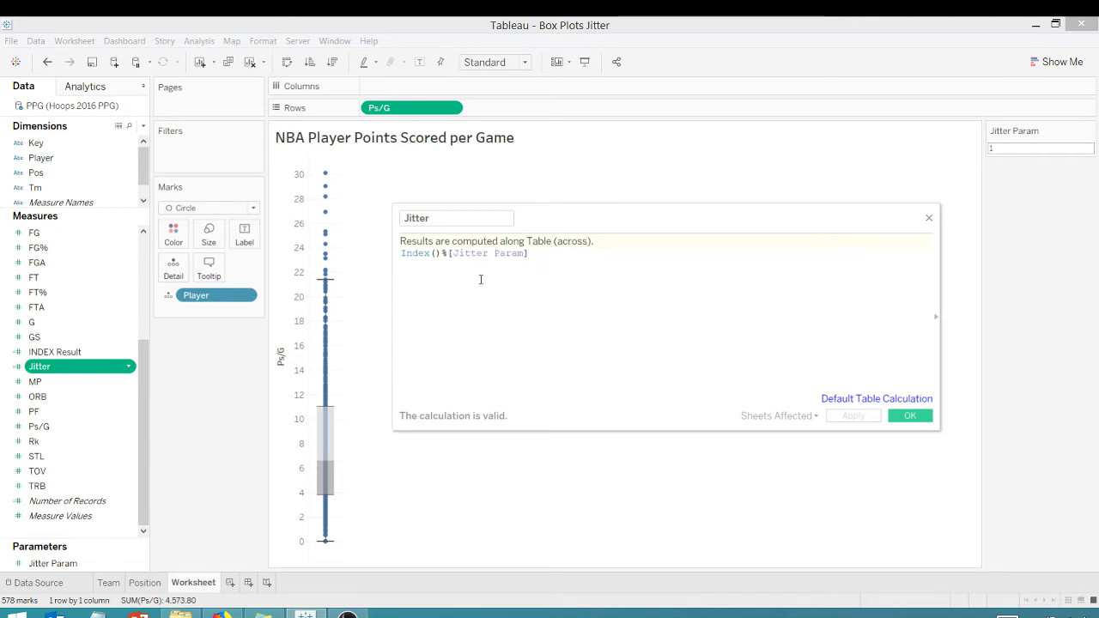
left_click(909, 416)
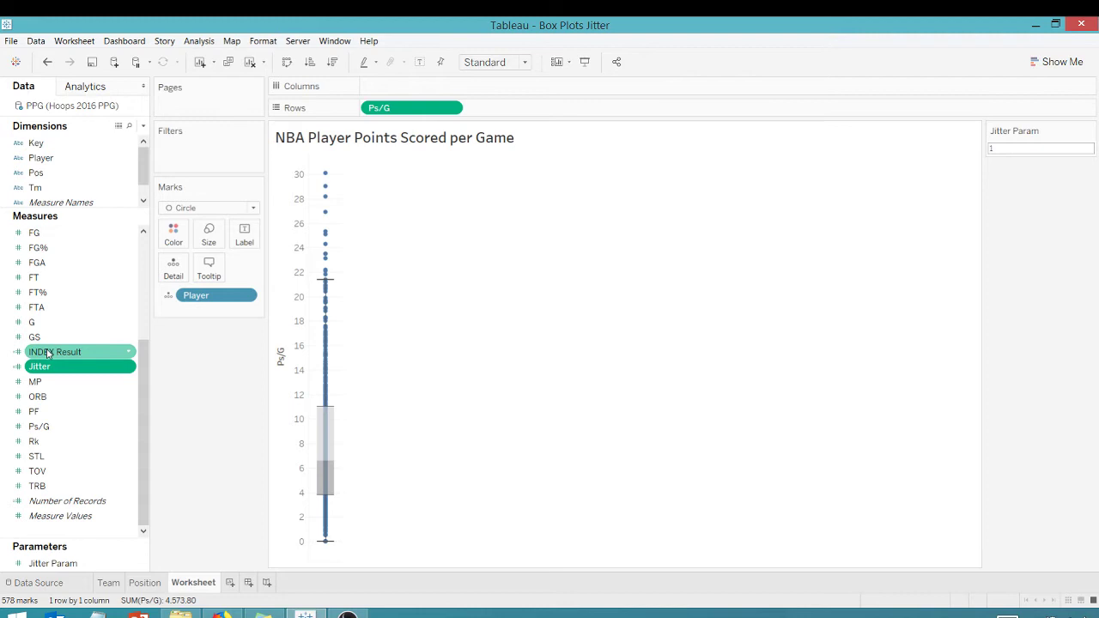
- Put Jitter on Columns and set Jitter Param to 2, splitting the dots into columns 0 and 1
left_click_drag(37, 369, 377, 86)
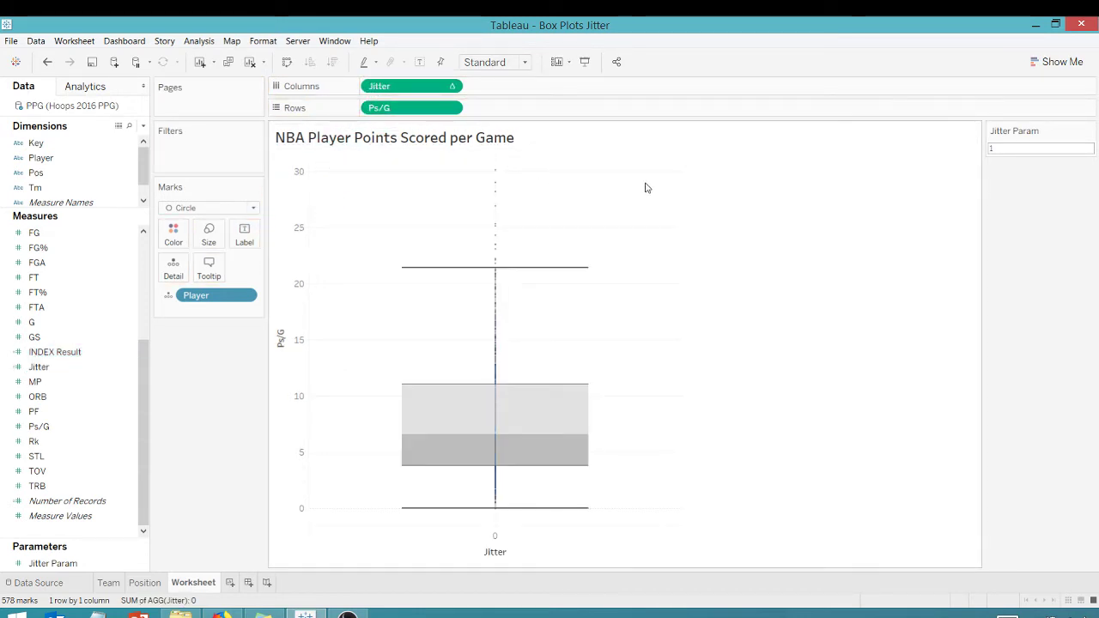
mouse_move(496, 179)
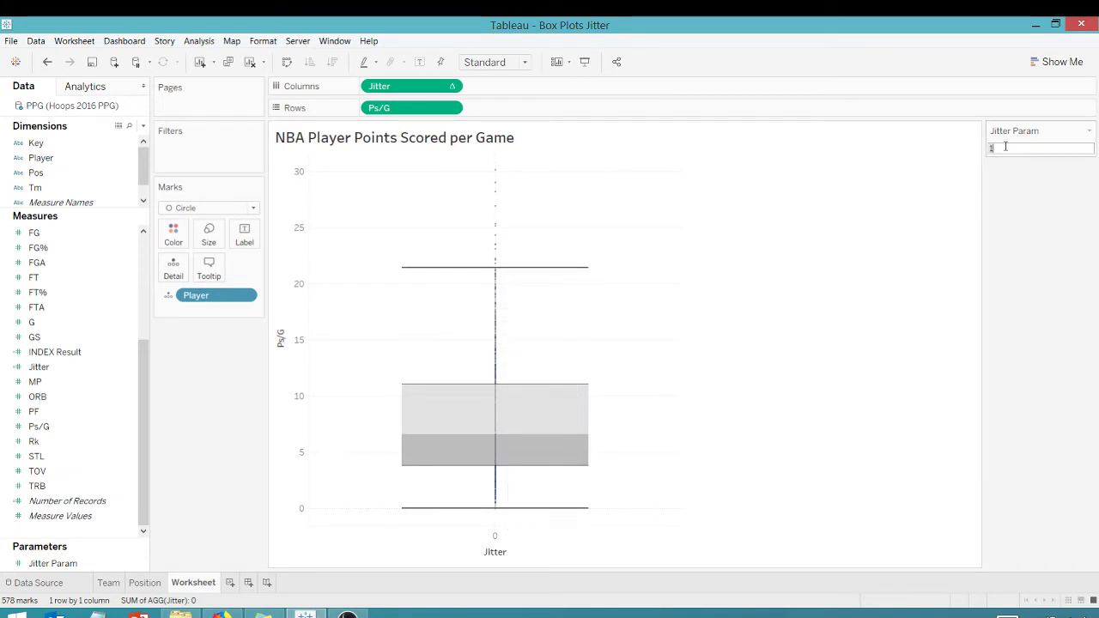
type("2")
key("Return")
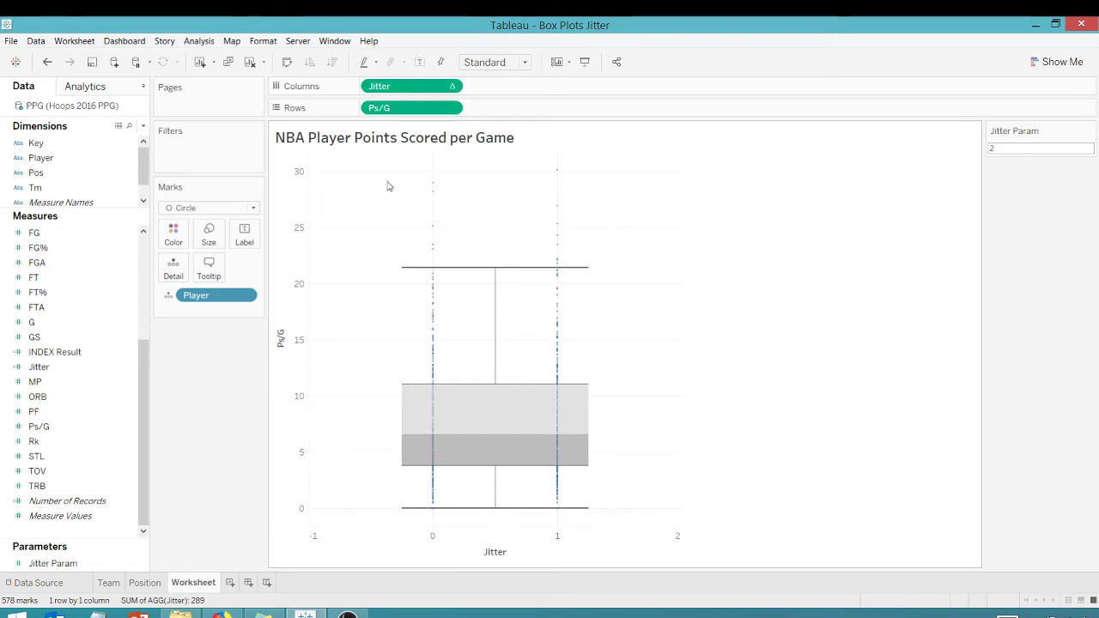
- Check the INDEX Result calculation, add it to Tooltip, and inspect the dot tooltips
right_click(58, 355)
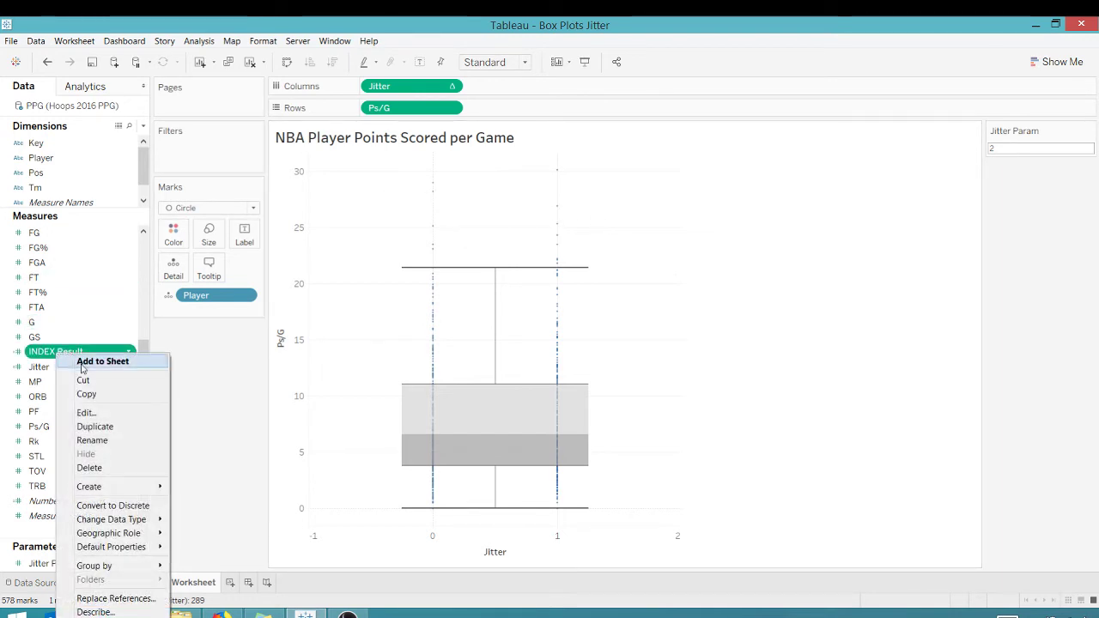
left_click(86, 413)
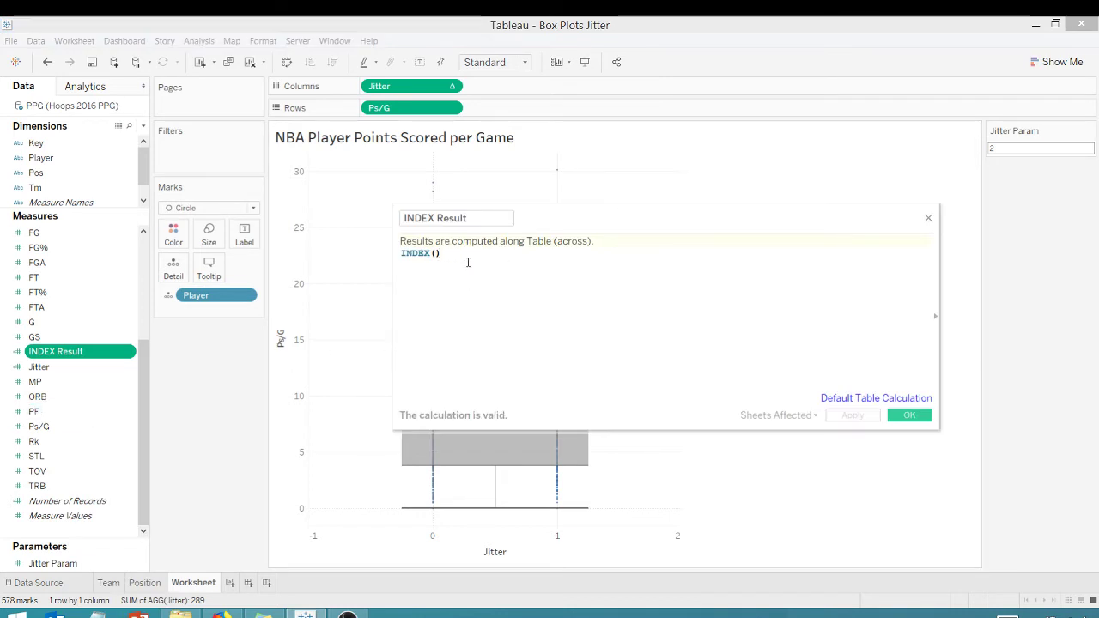
left_click(913, 417)
left_click_drag(49, 356, 209, 271)
mouse_move(435, 187)
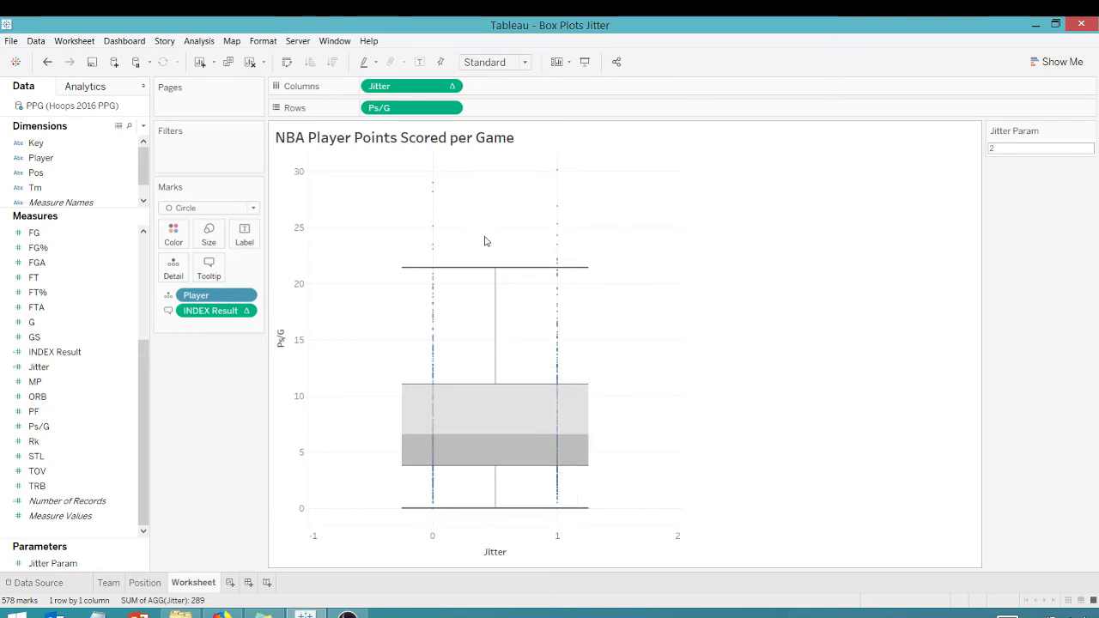
mouse_move(433, 230)
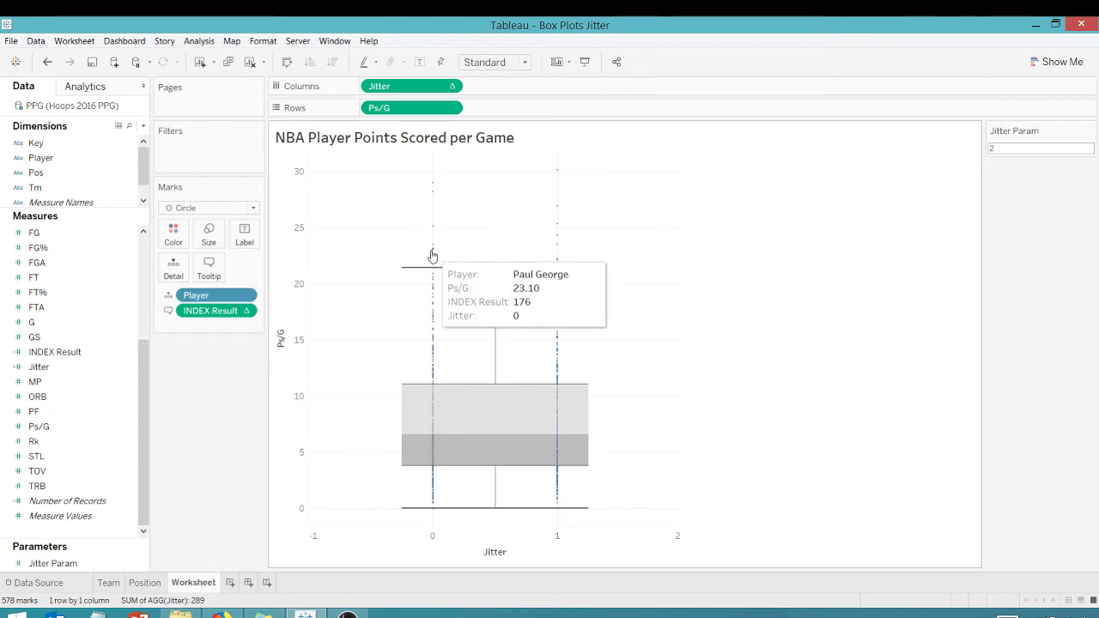
mouse_move(555, 176)
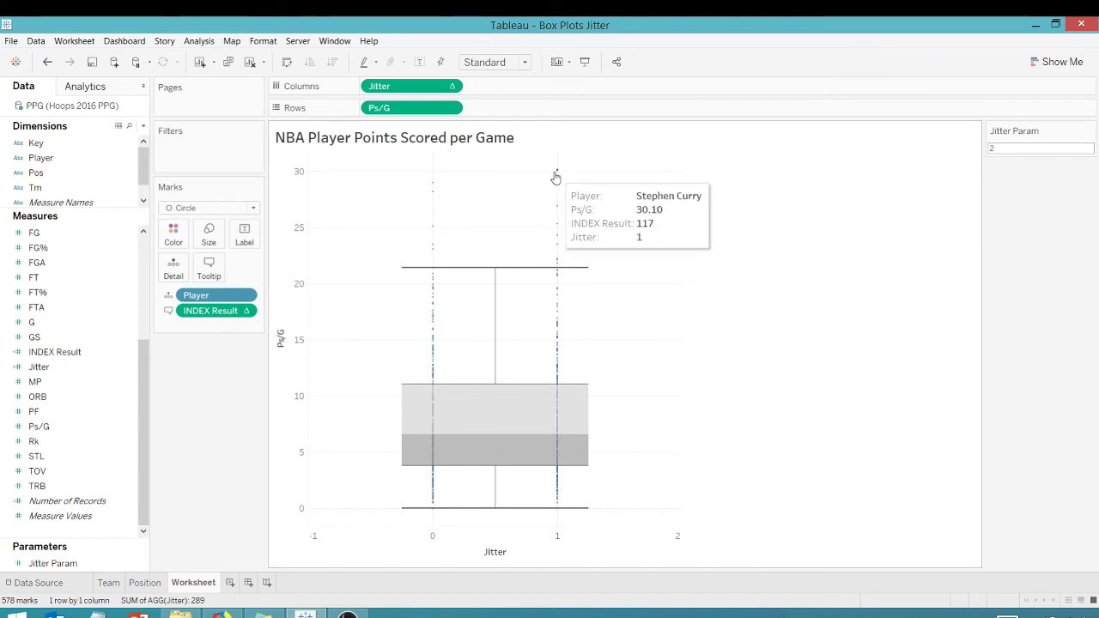
- Step Jitter Param through 3, 4 and 31 up to 32, scattering dots across Jitter columns 0–31
left_click(1002, 150)
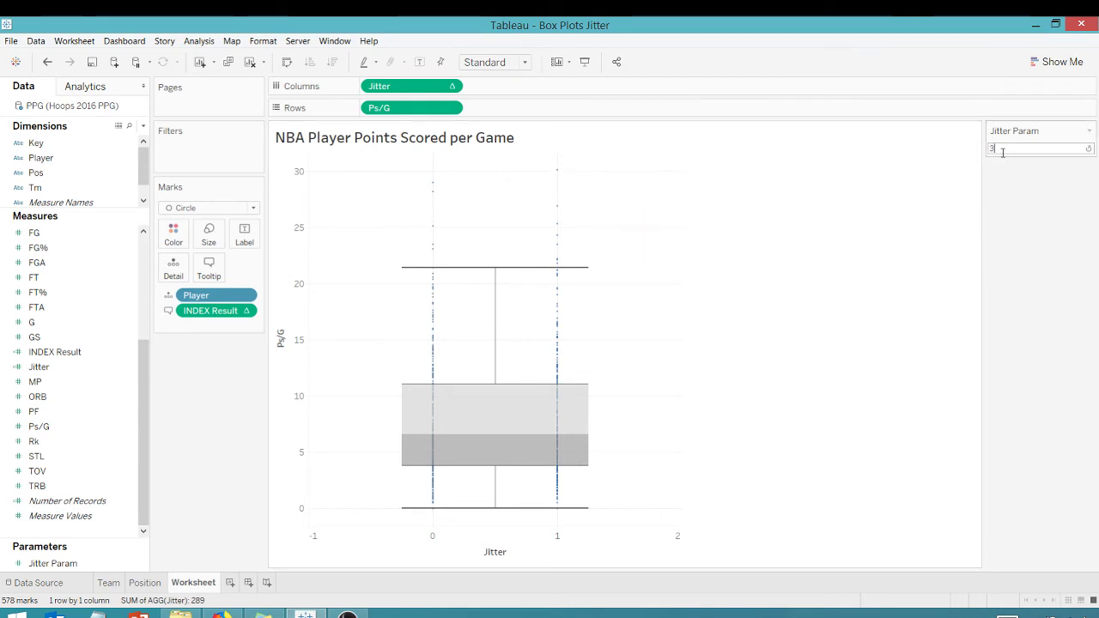
type("3")
key("Return")
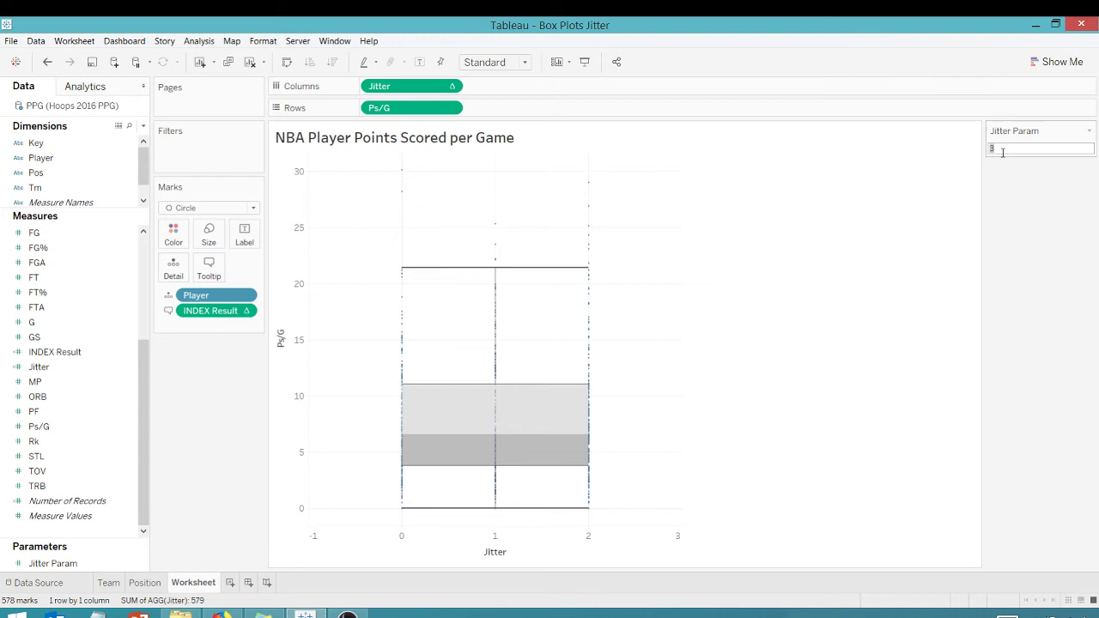
key("Return")
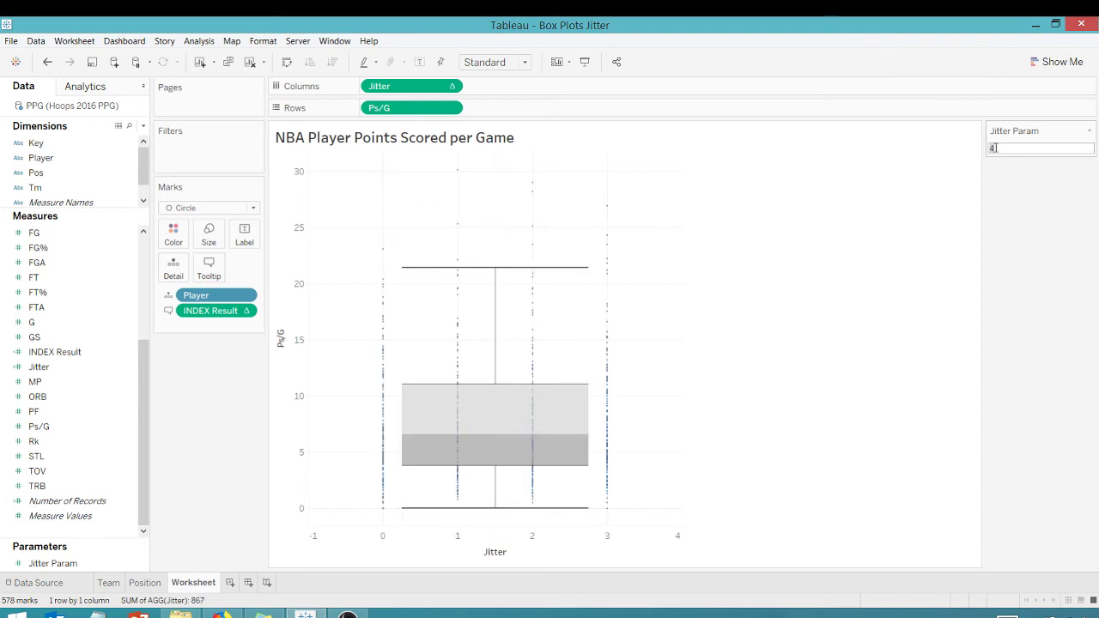
type("31")
key("Return")
double_click(994, 148)
type("32")
key("Return")
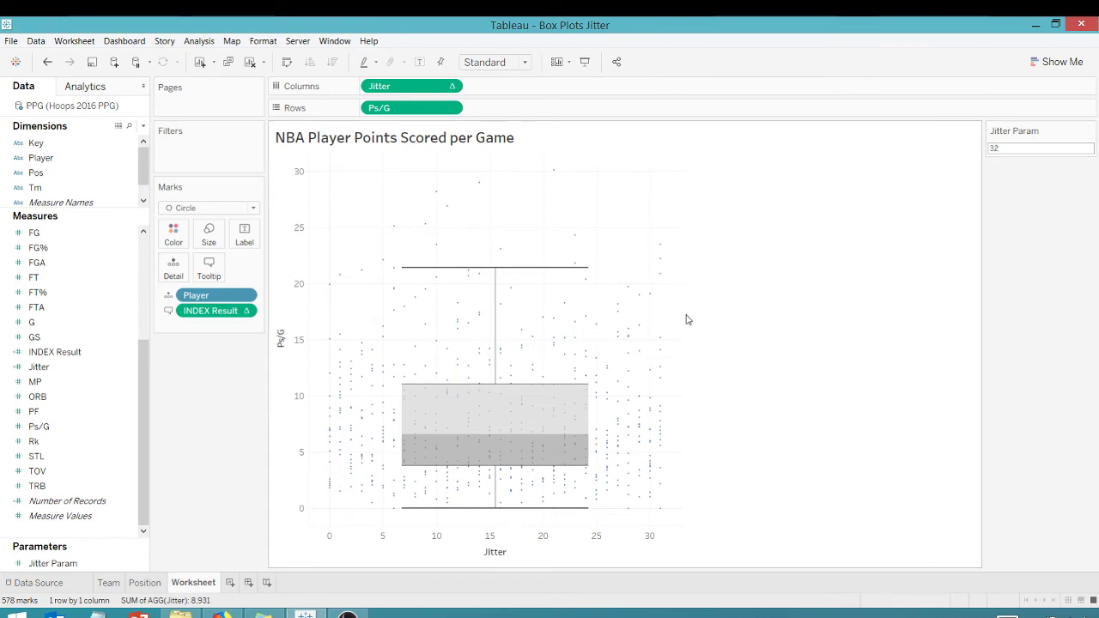
- Enlarge the dots, set their opacity to 48%, and give them black borders
left_click(207, 244)
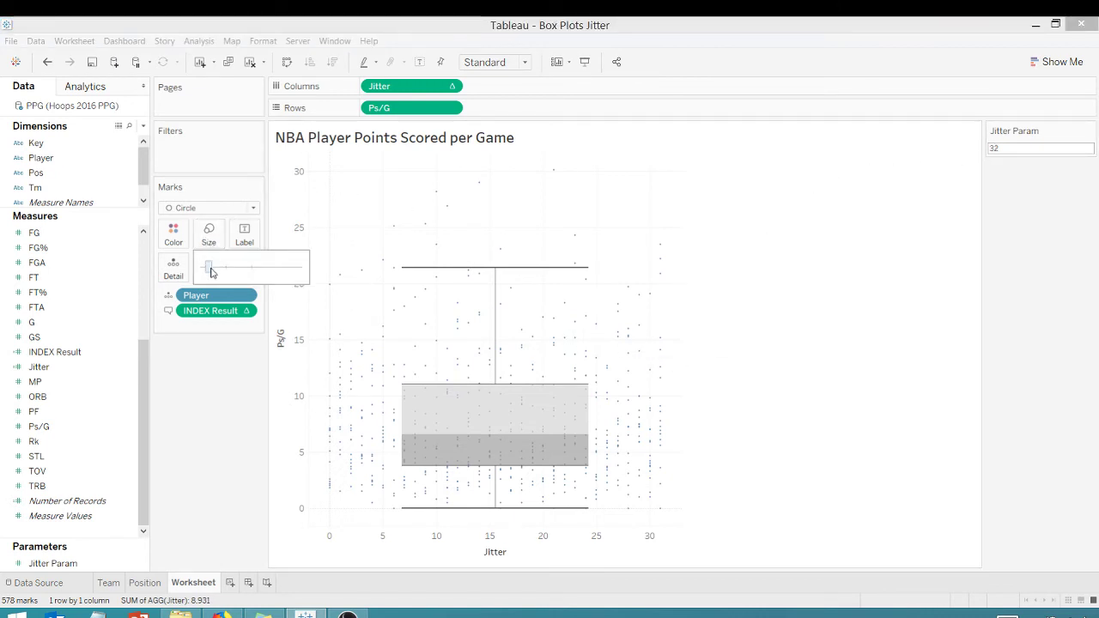
left_click(220, 269)
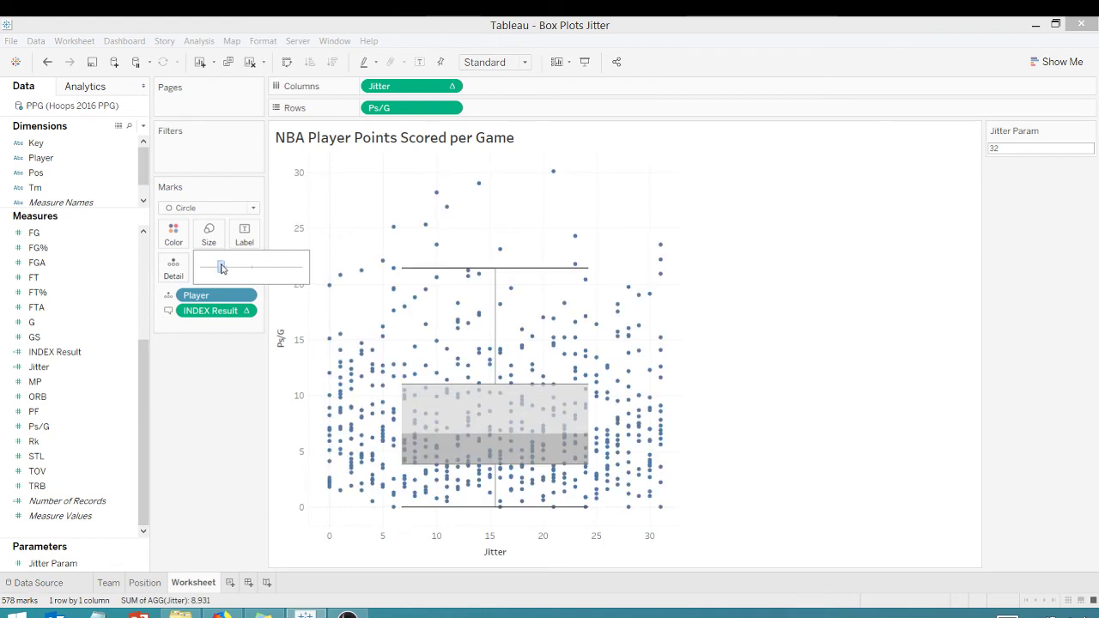
left_click(173, 233)
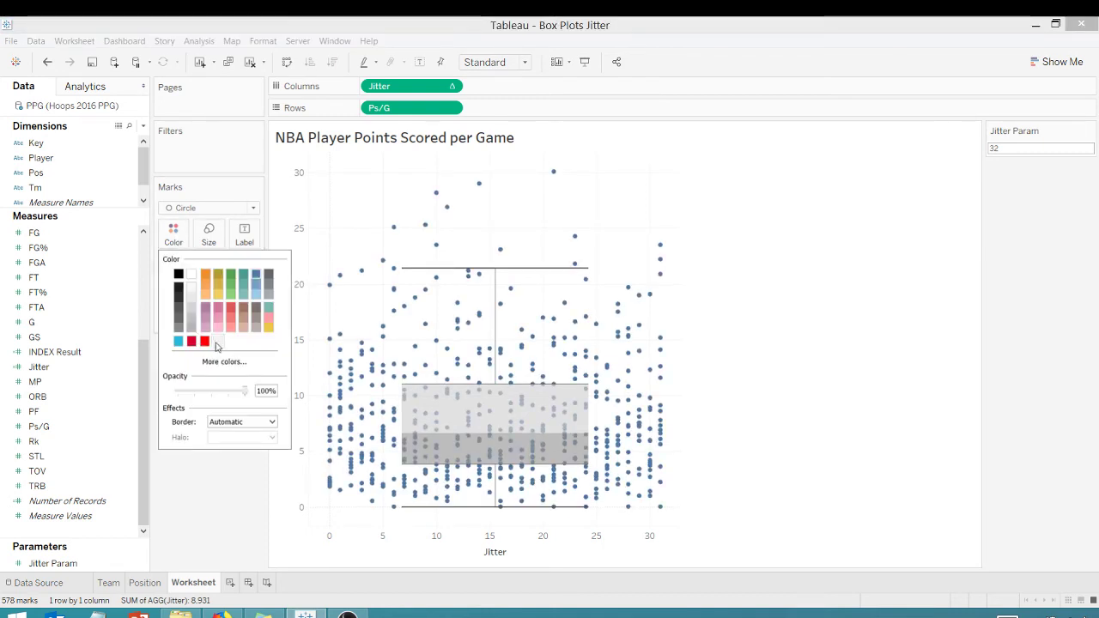
left_click_drag(245, 391, 210, 391)
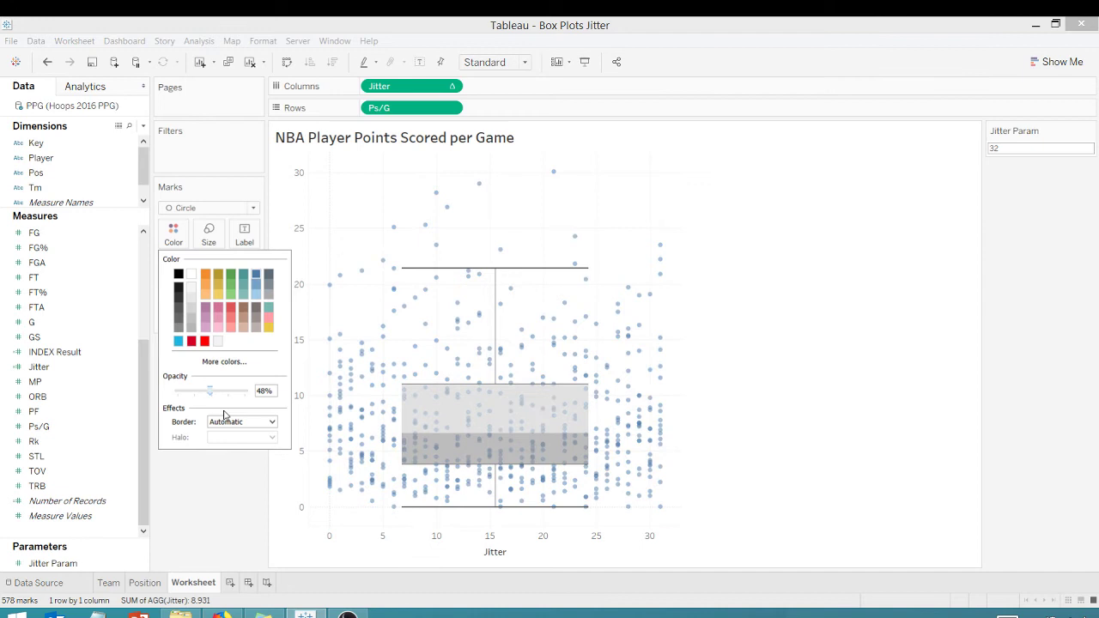
left_click(271, 421)
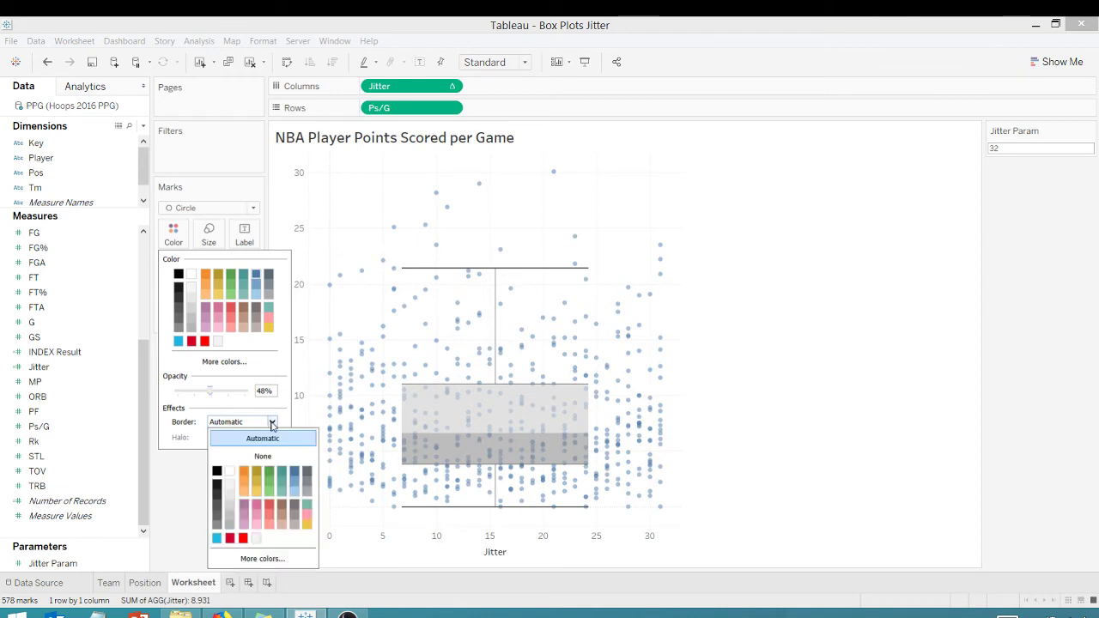
left_click(218, 471)
left_click(197, 476)
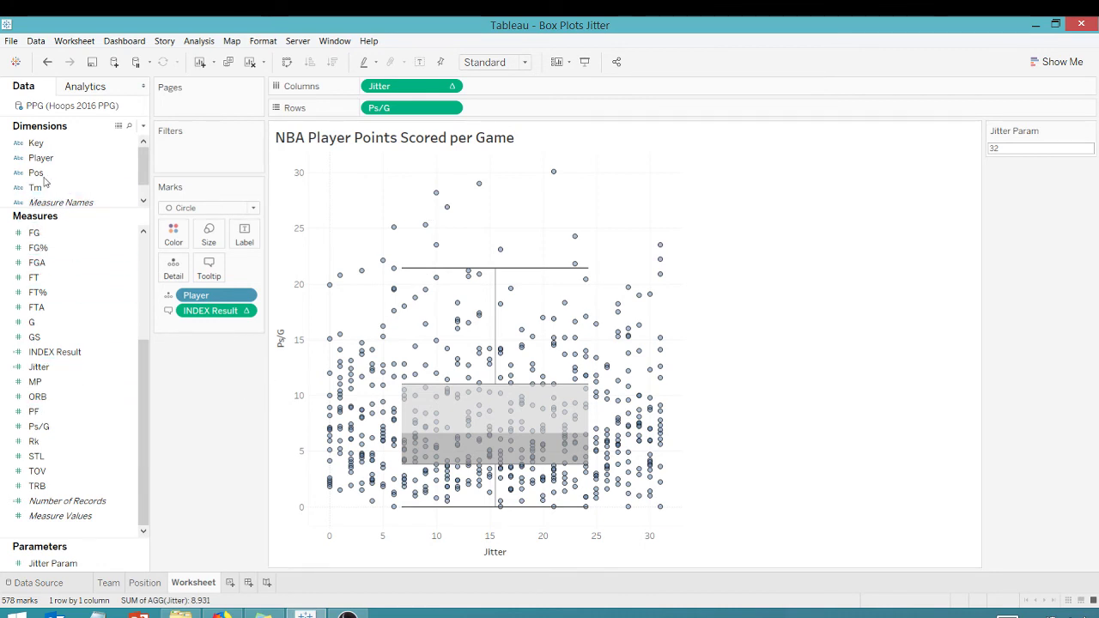
- Split the box plots by Pos on Columns and fit them to the view height
left_click_drag(36, 172, 367, 87)
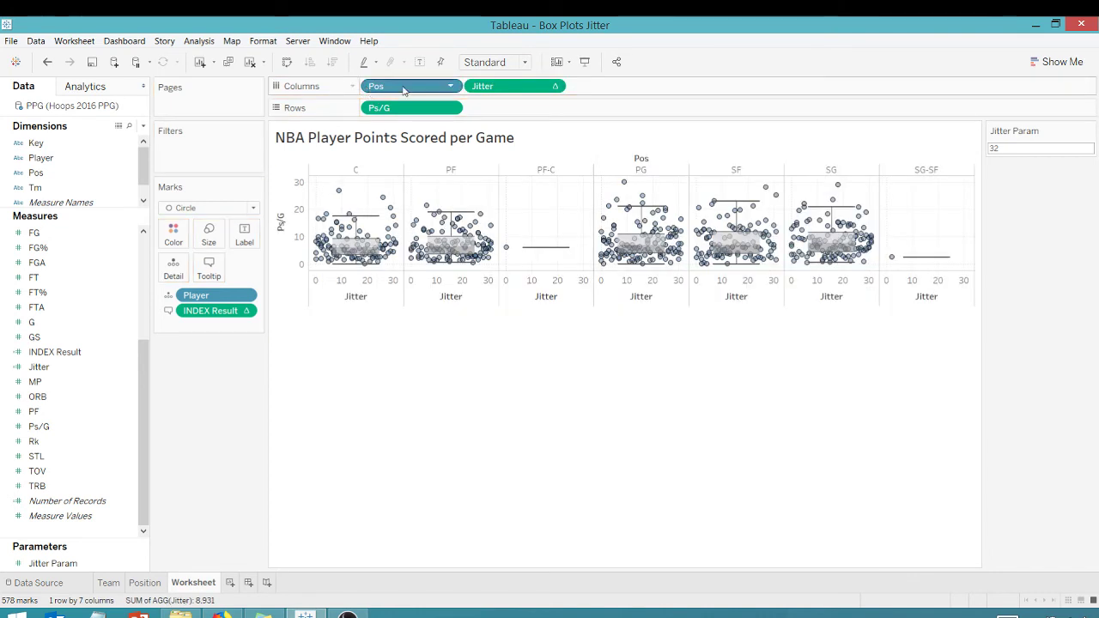
left_click(525, 62)
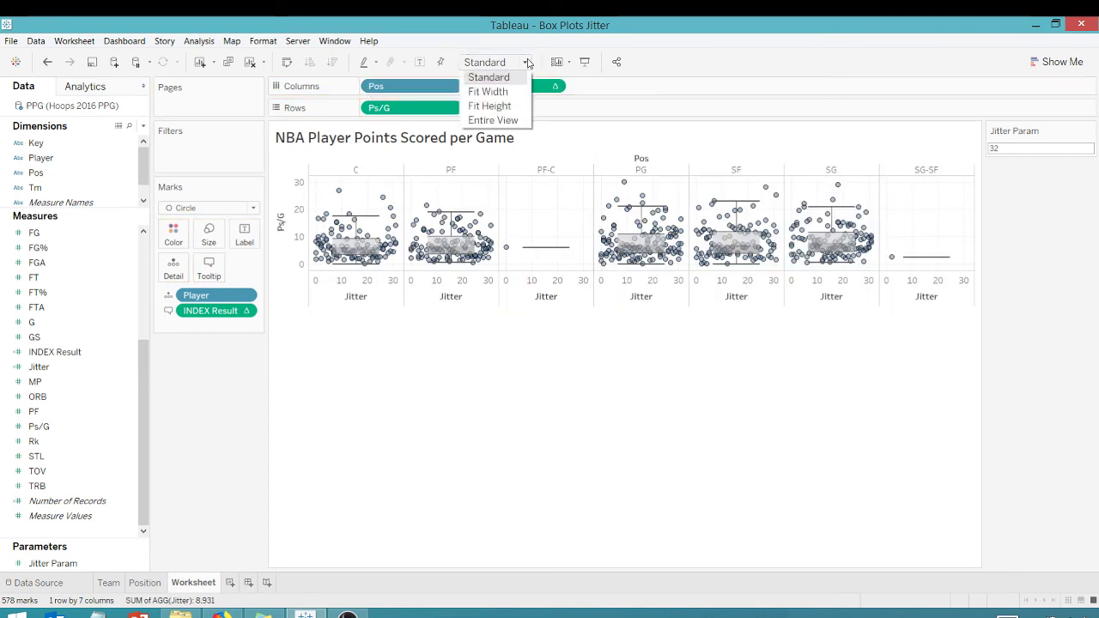
left_click(494, 106)
- Exclude the PF-C and SG-SF positions and hide the Pos field label above the columns
right_click(545, 175)
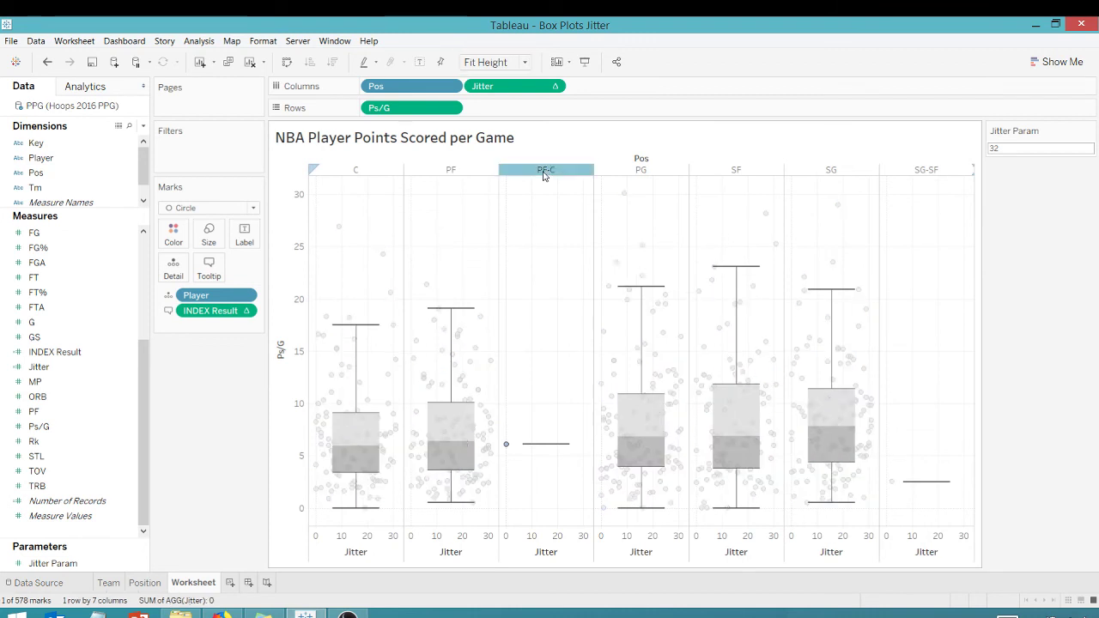
left_click(577, 196)
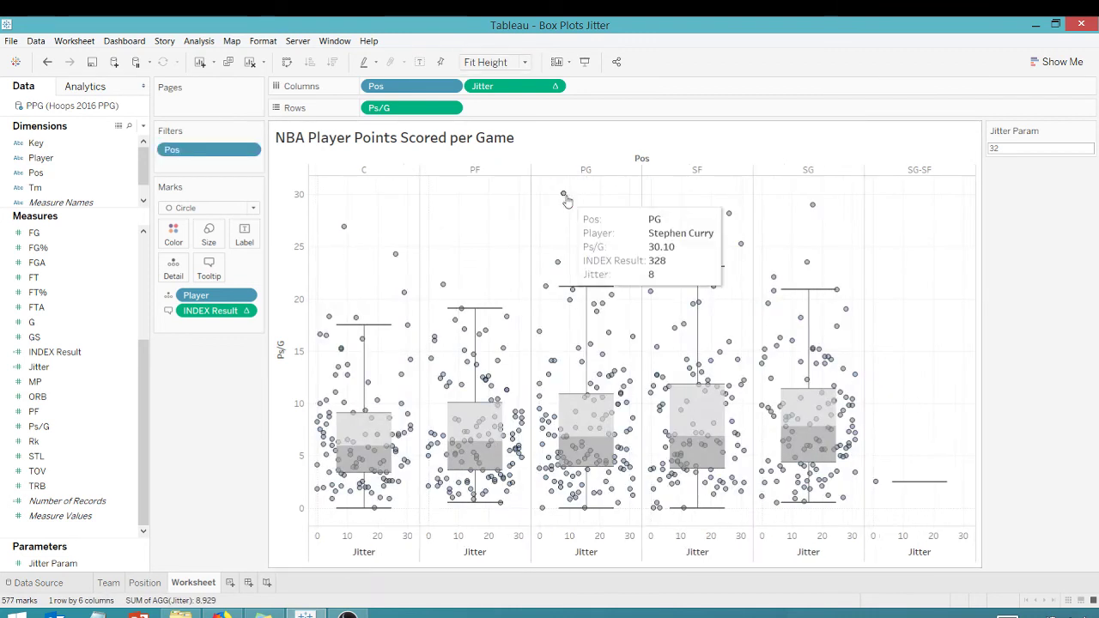
left_click(913, 172)
right_click(912, 173)
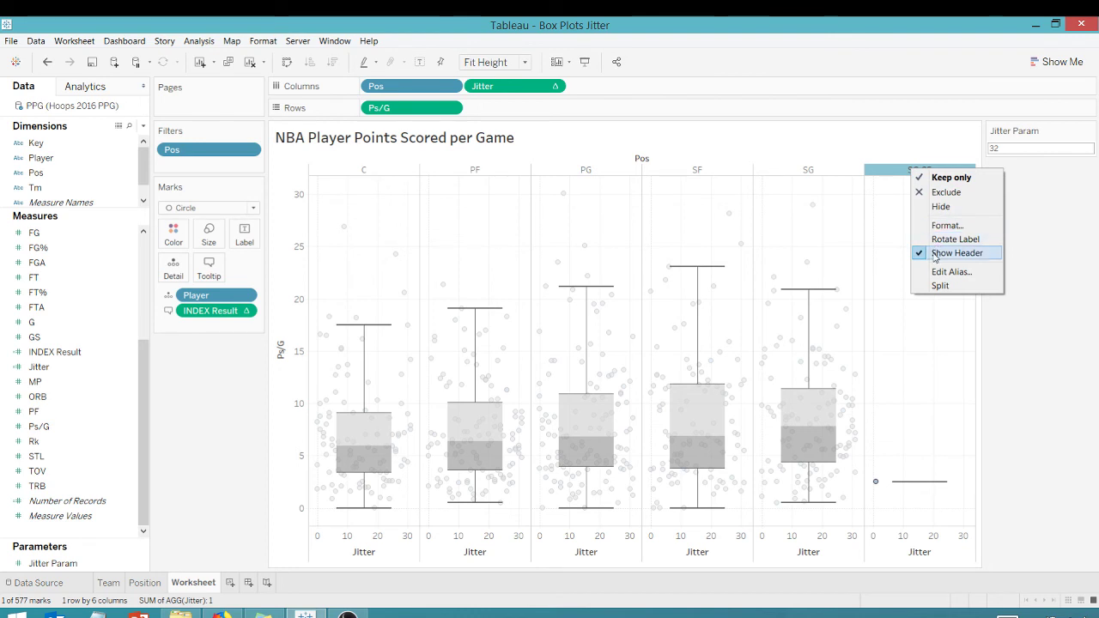
left_click(938, 193)
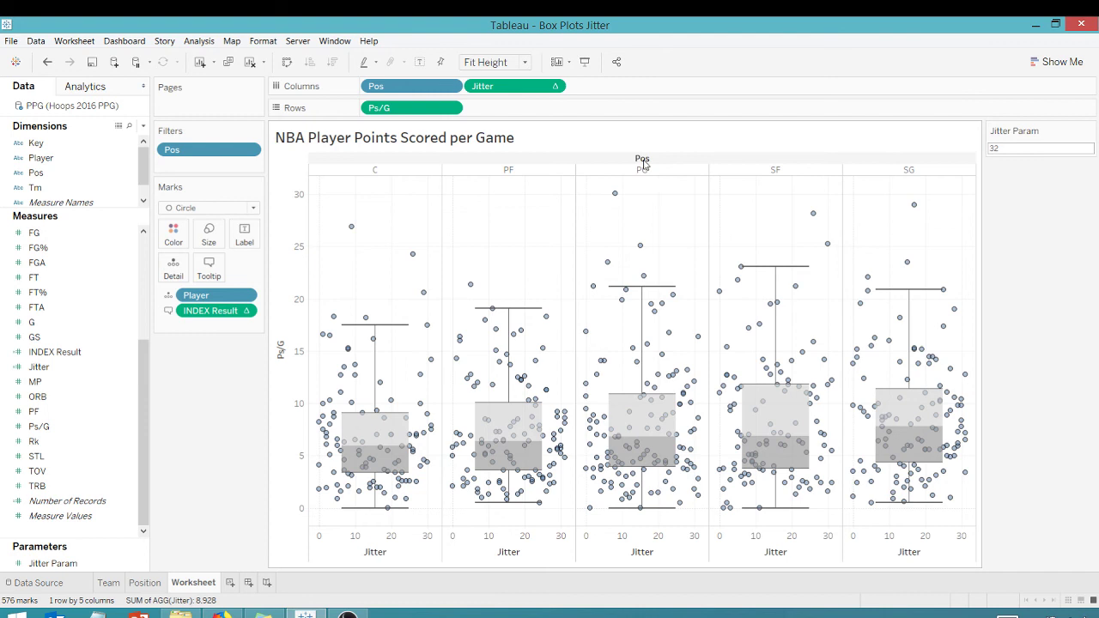
right_click(650, 162)
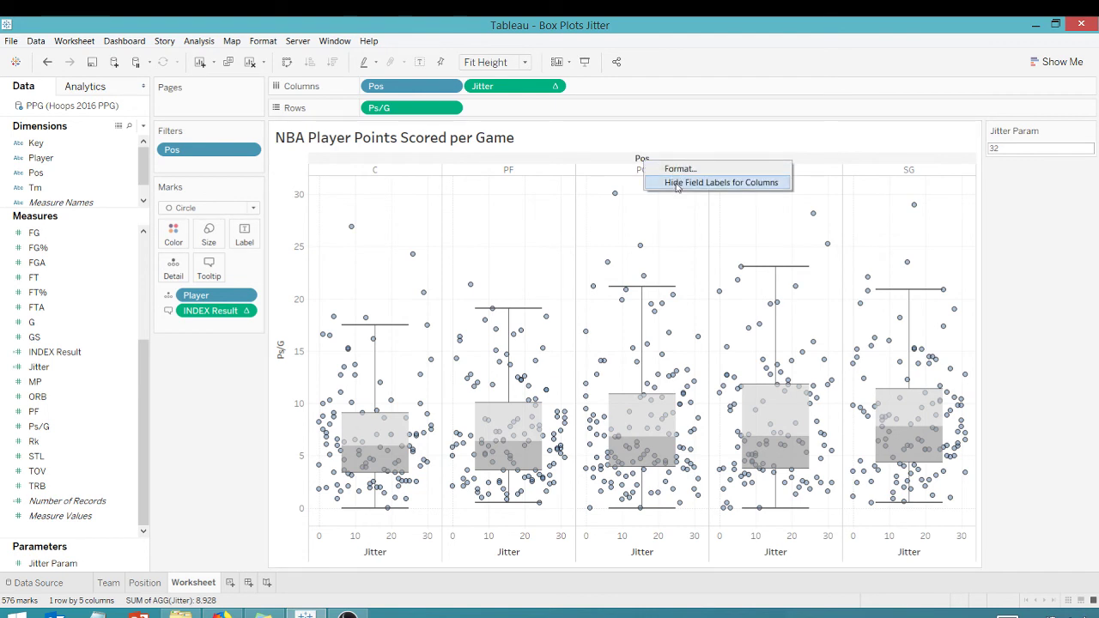
left_click(676, 183)
- Set the sheet's column dividers to a solid line in the border formatting
right_click(416, 209)
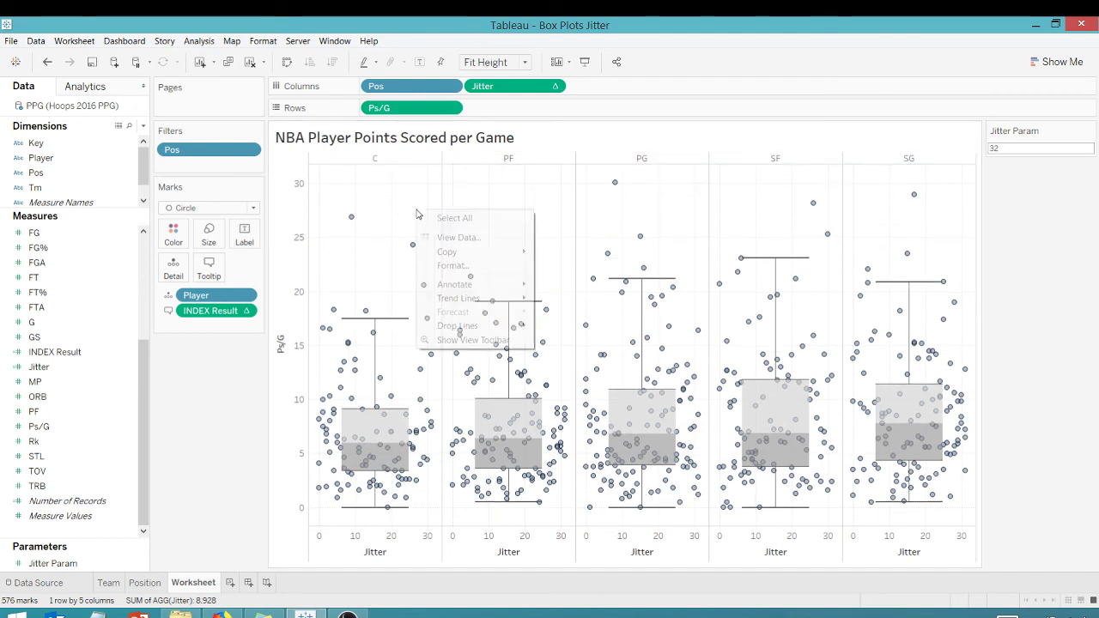
left_click(451, 265)
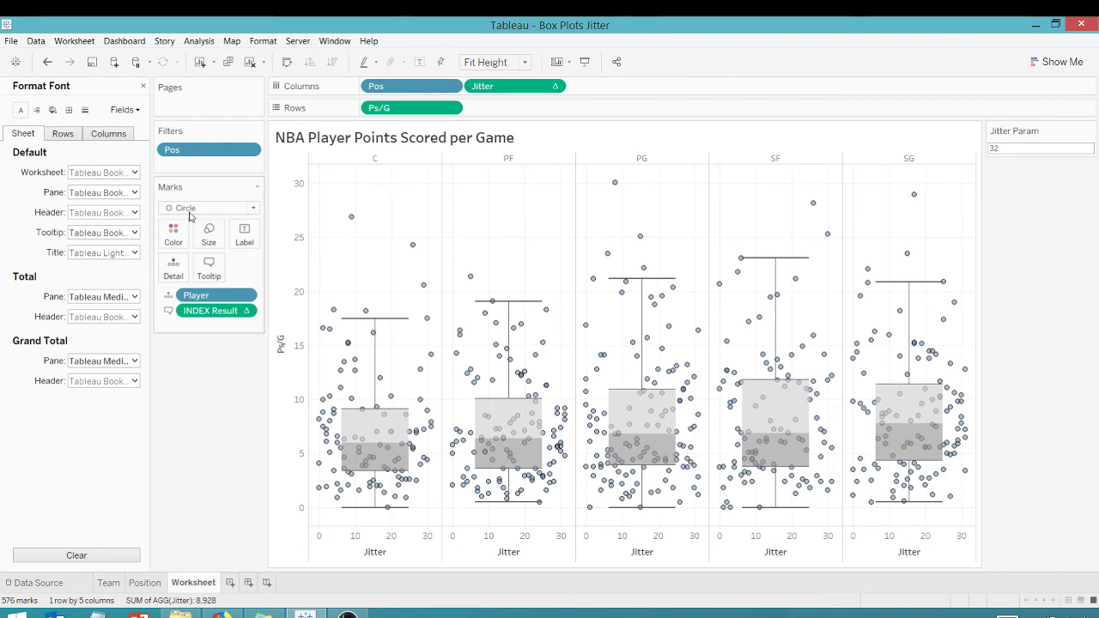
left_click(69, 110)
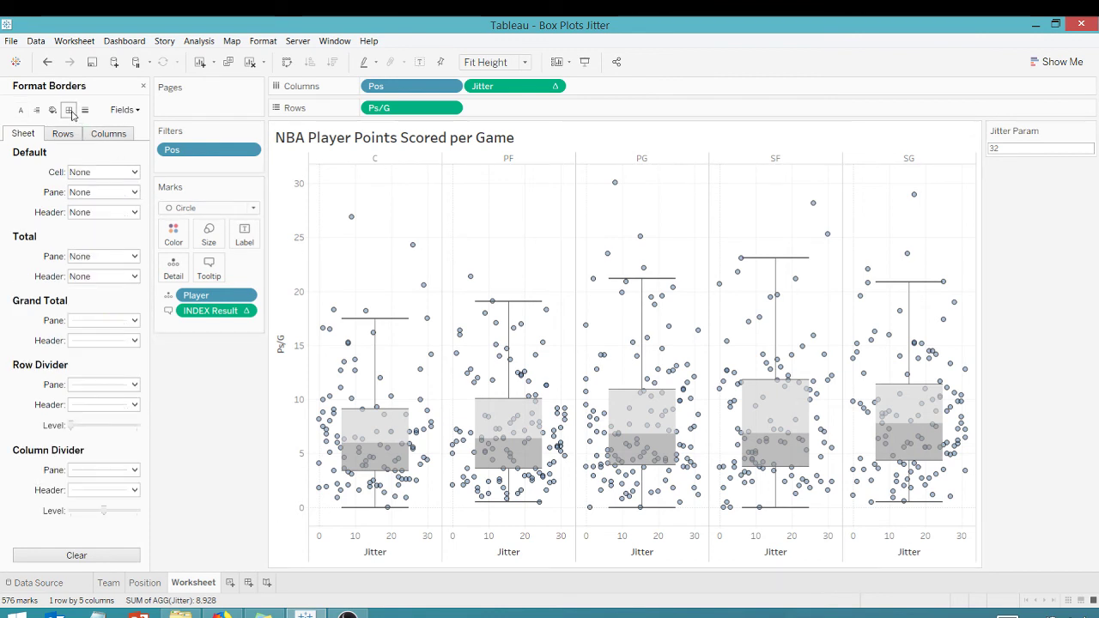
left_click(134, 471)
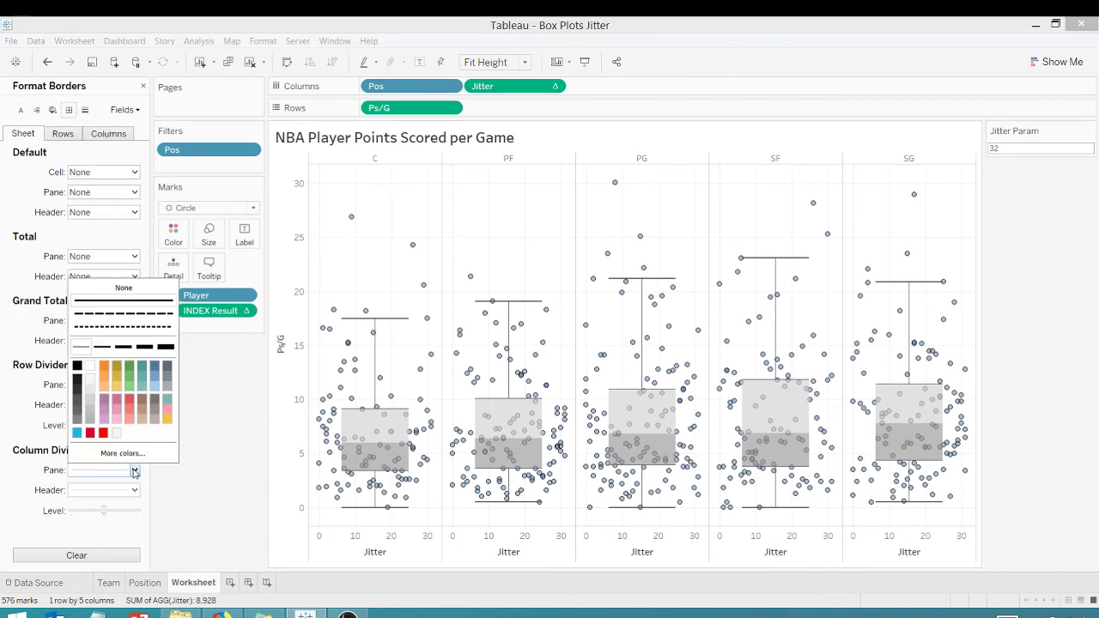
left_click(119, 290)
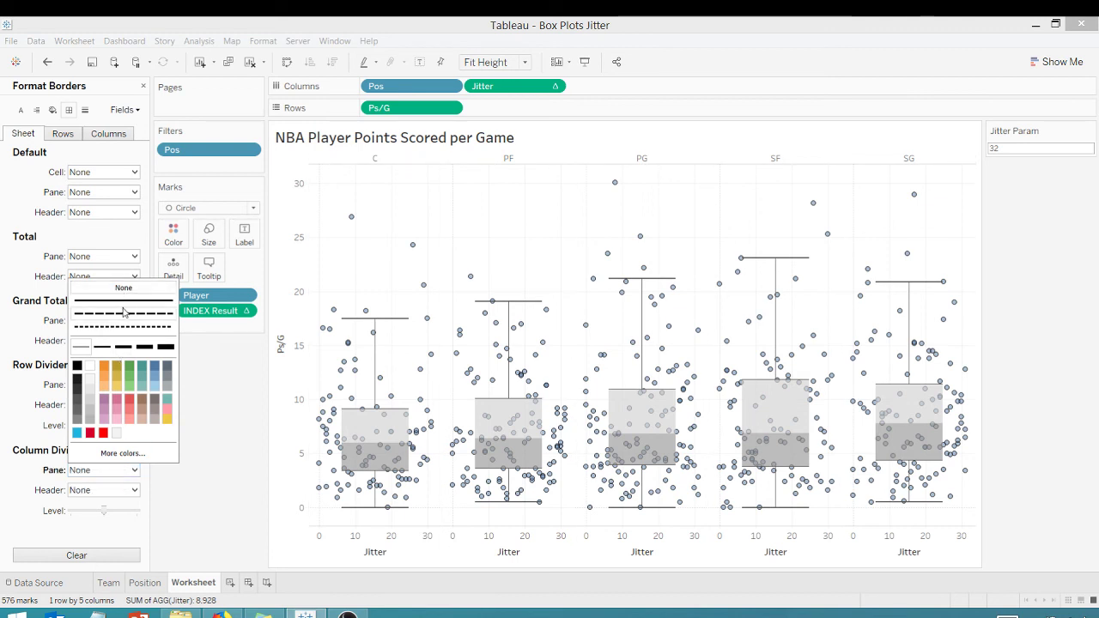
left_click(123, 300)
left_click(207, 392)
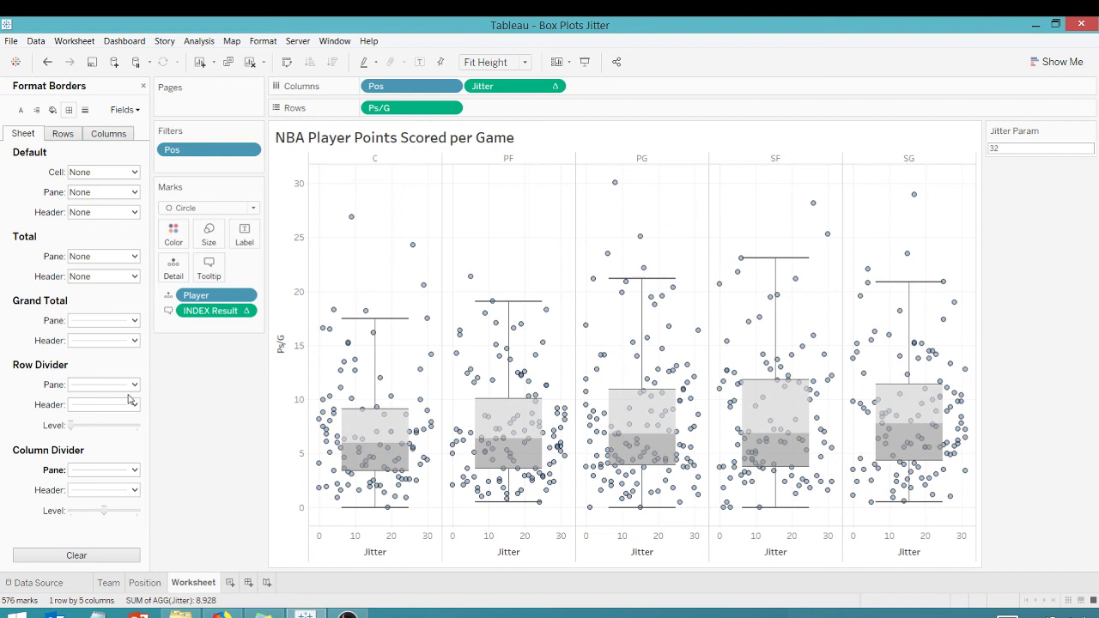
- Set both grid lines and zero lines to None
left_click(83, 111)
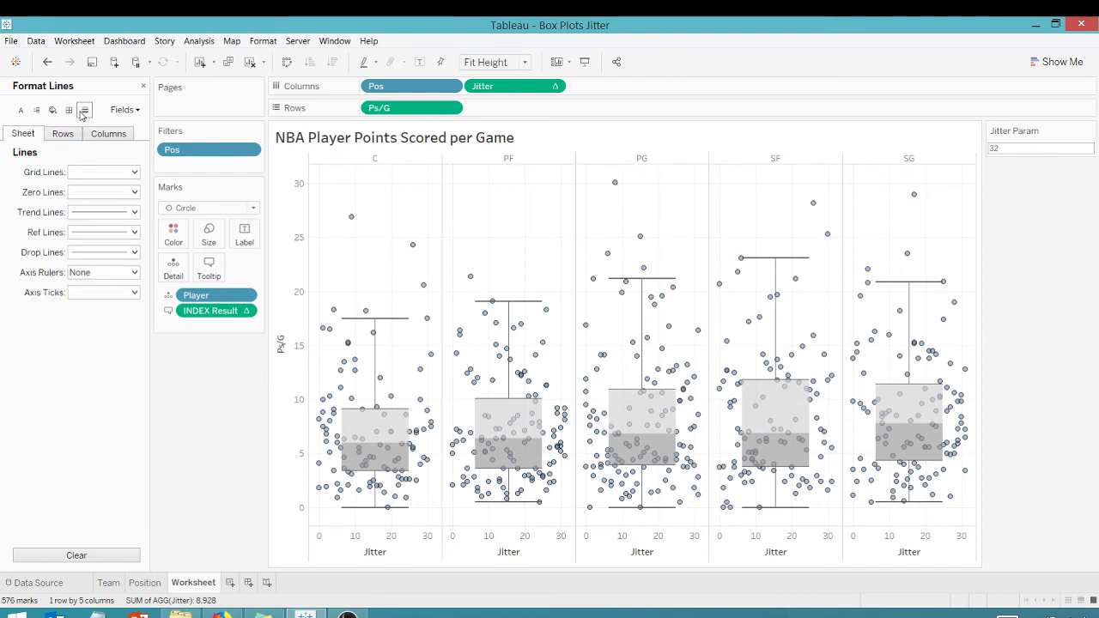
left_click(134, 173)
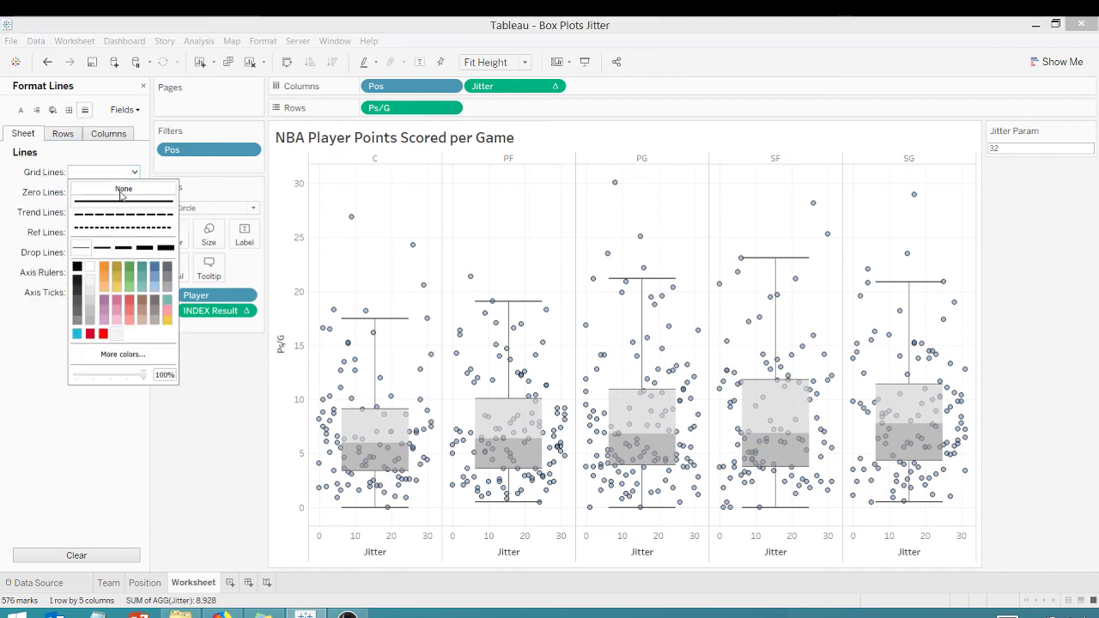
left_click(123, 188)
left_click(196, 333)
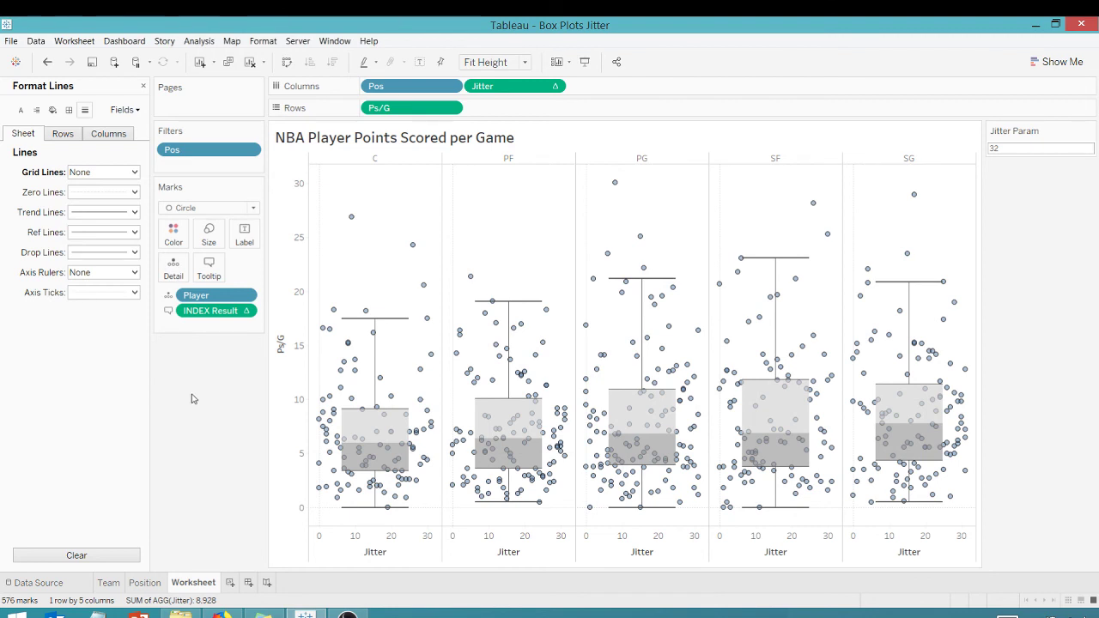
left_click(134, 192)
left_click(126, 210)
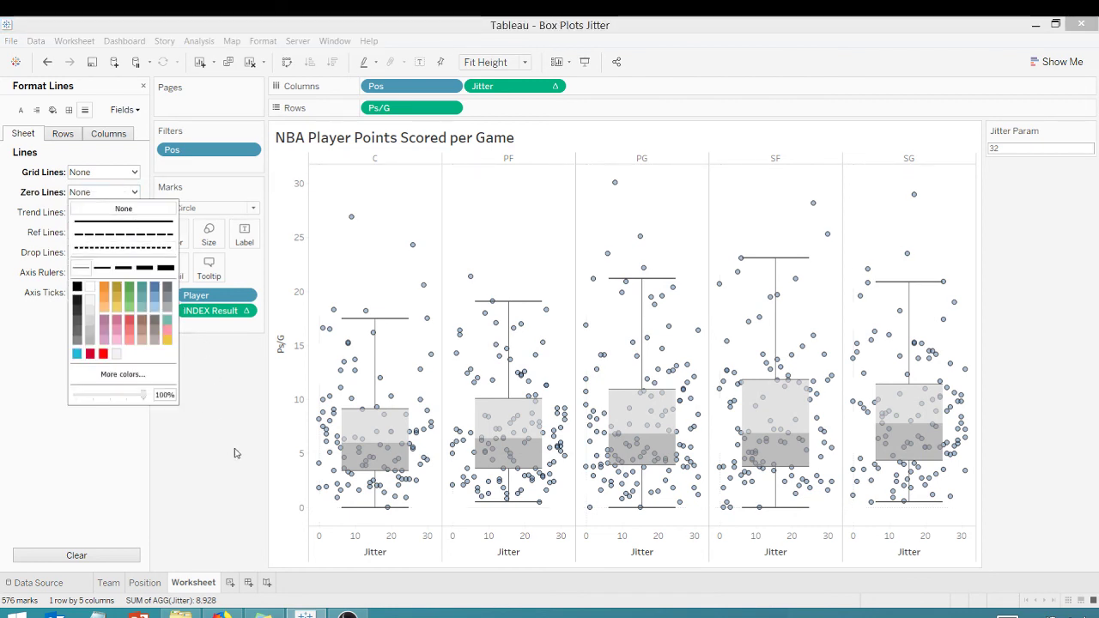
- Hide the Jitter axis headers beneath the position panes and close formatting
right_click(363, 549)
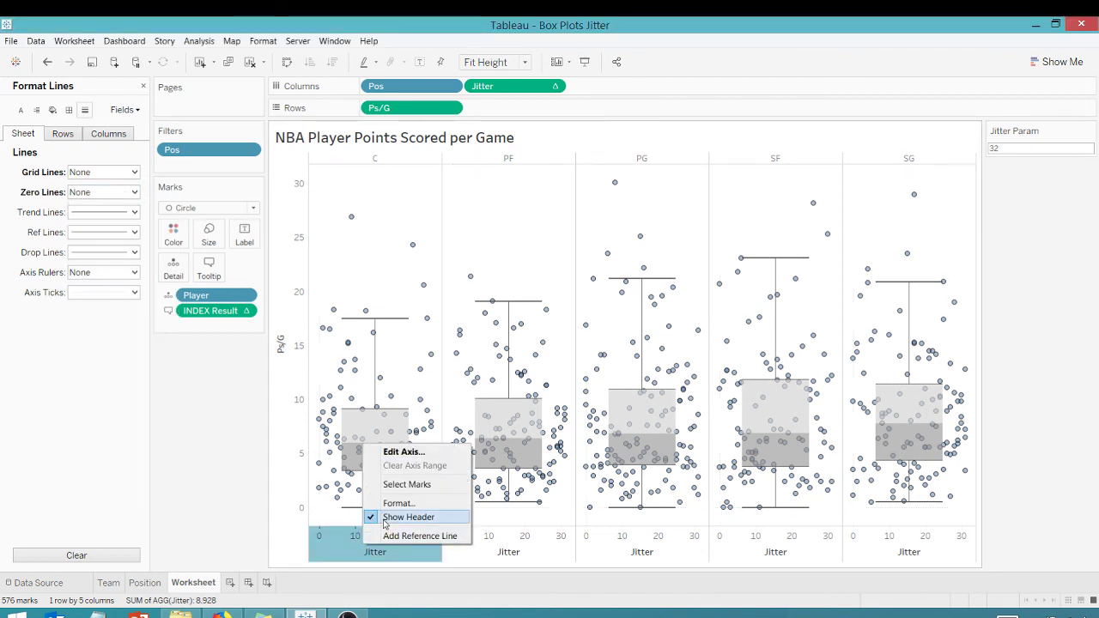
left_click(383, 518)
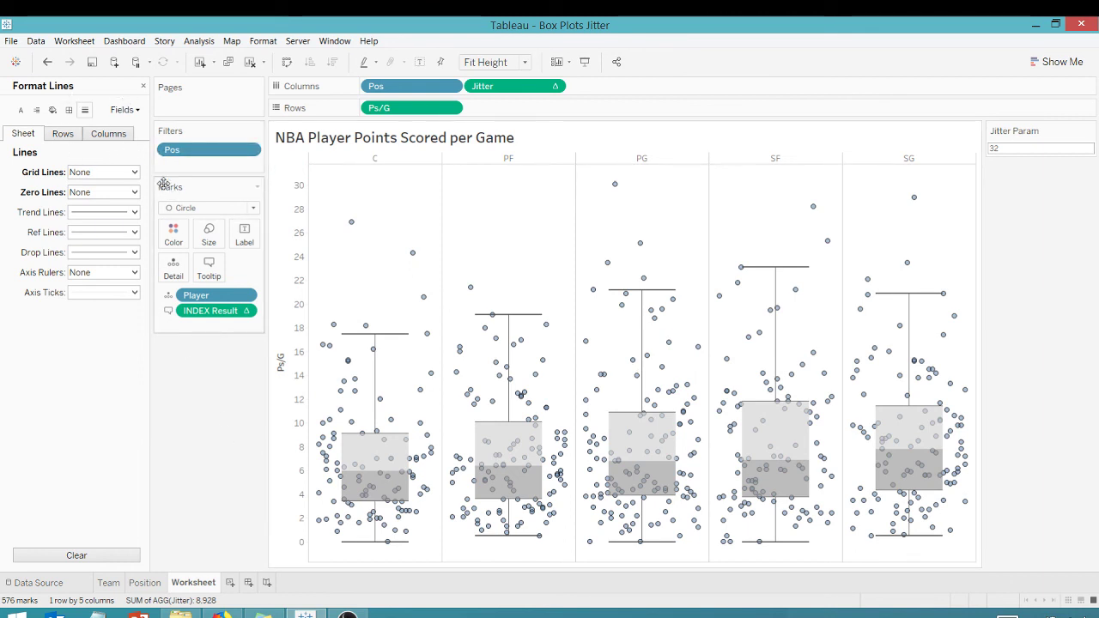
left_click(143, 86)
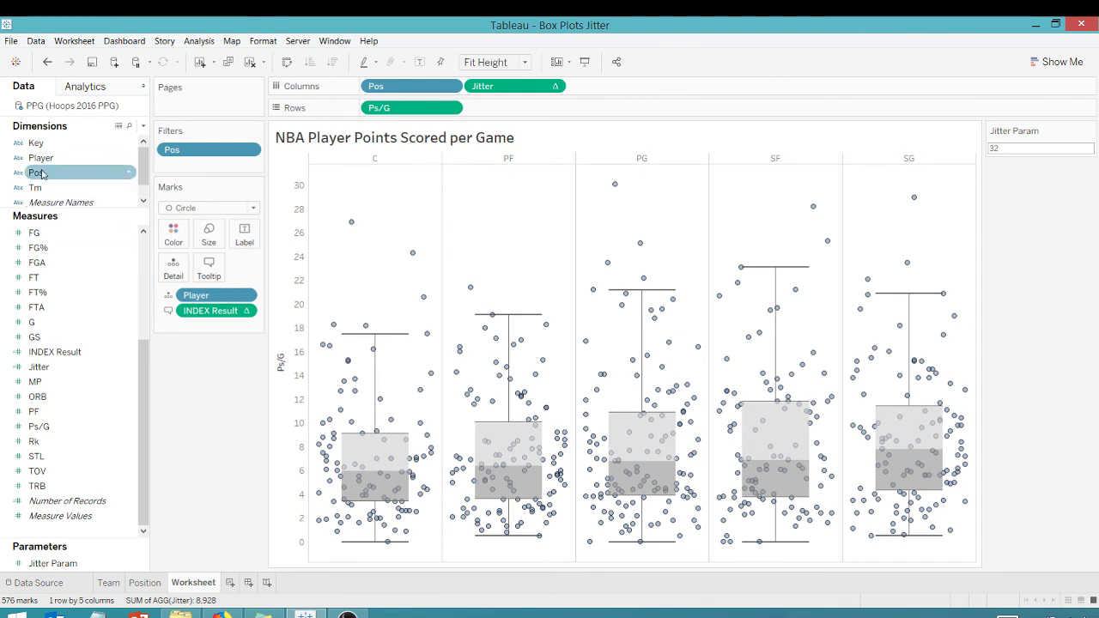
- Colour the player dots by Pos (C, PF, PG, SF, SG) and inspect the coloured points
left_click_drag(43, 174, 174, 233)
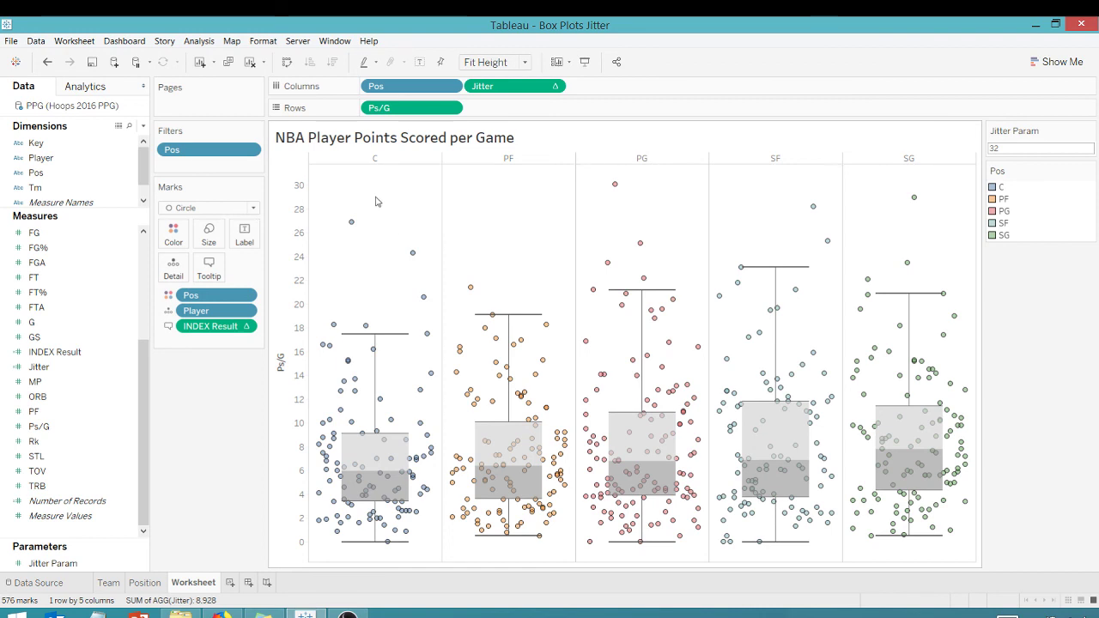
mouse_move(353, 225)
mouse_move(471, 292)
mouse_move(826, 244)
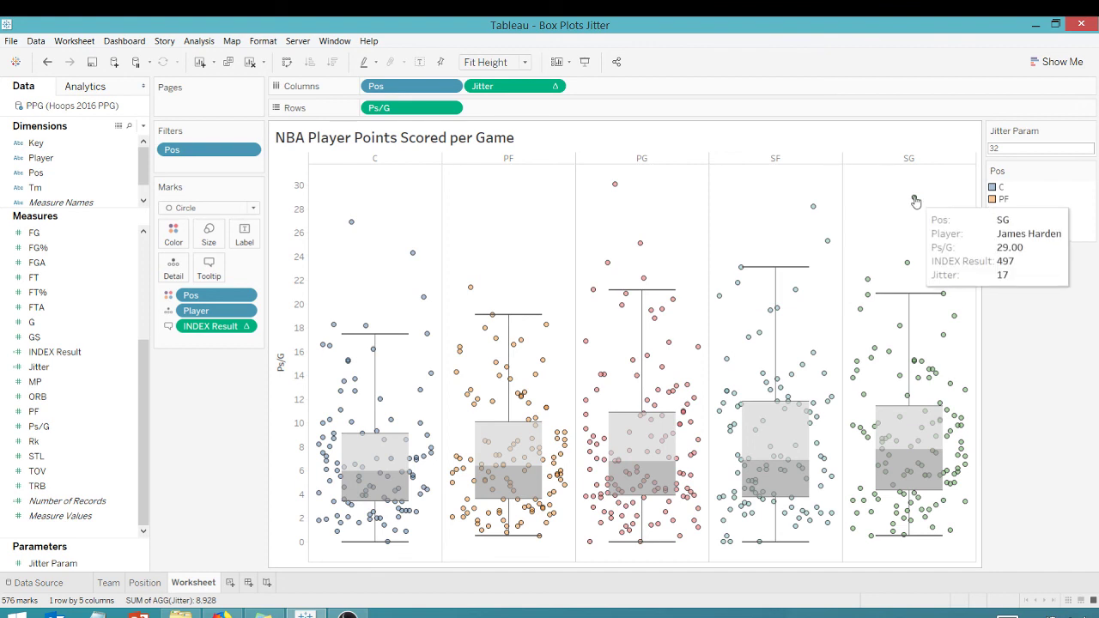
mouse_move(909, 266)
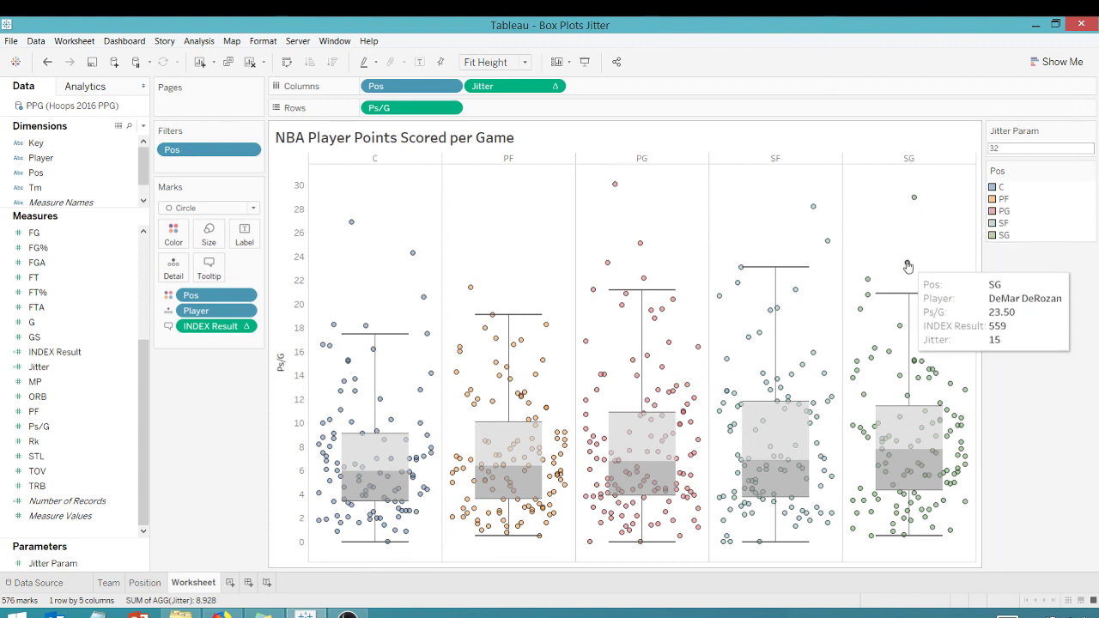